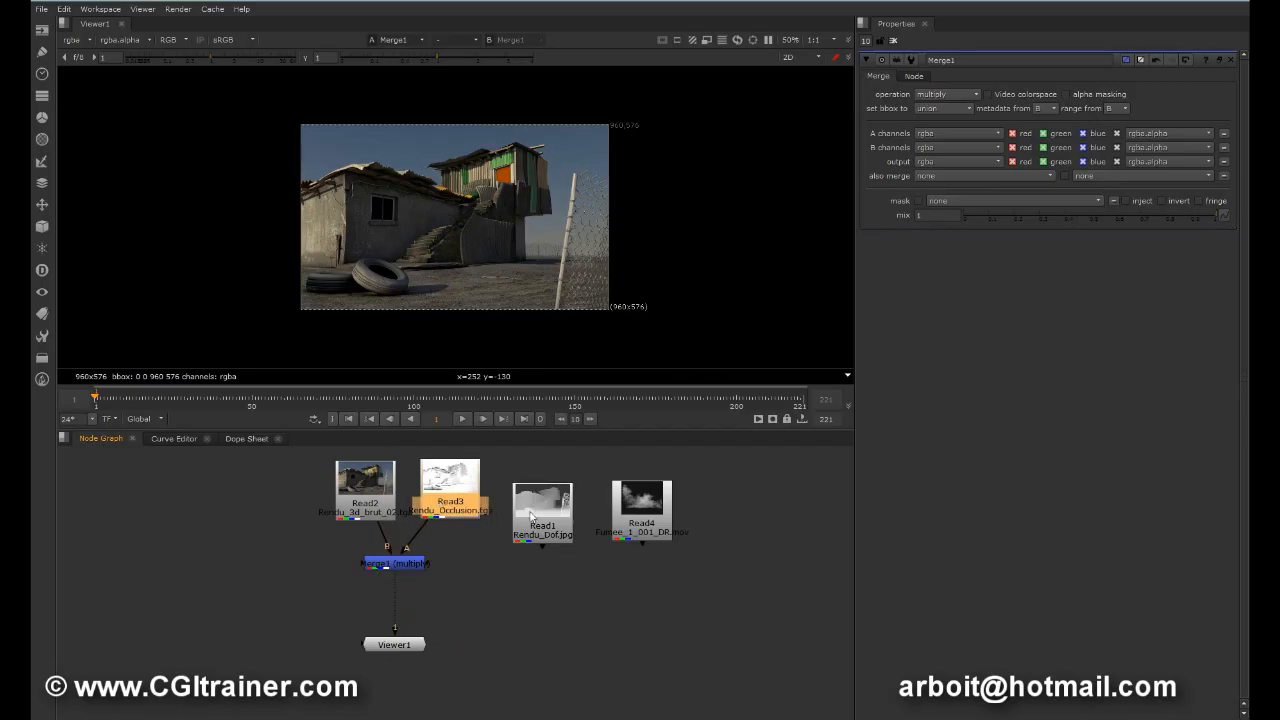
Step: Merge the Read4 smoke footage over the Merge1 result with a new Merge node set to the screen operation
drag(620, 510, 240, 573)
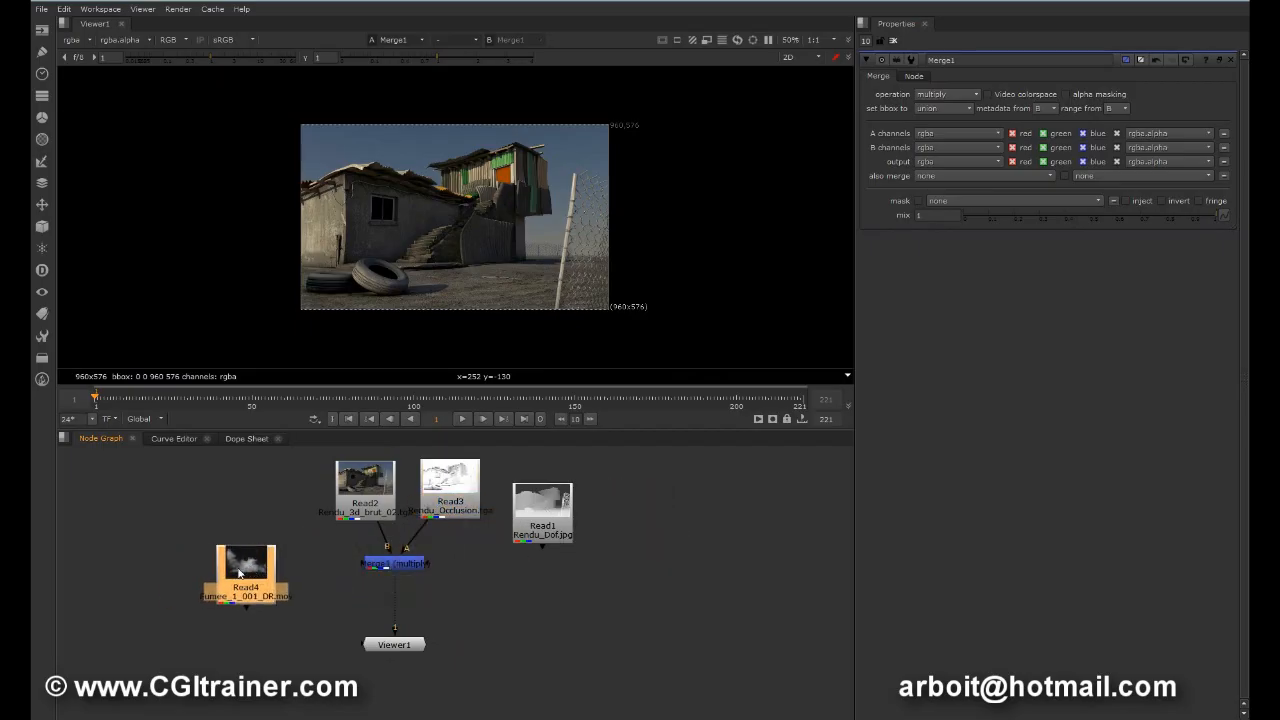
click(464, 601)
key(m)
drag(462, 600, 264, 577)
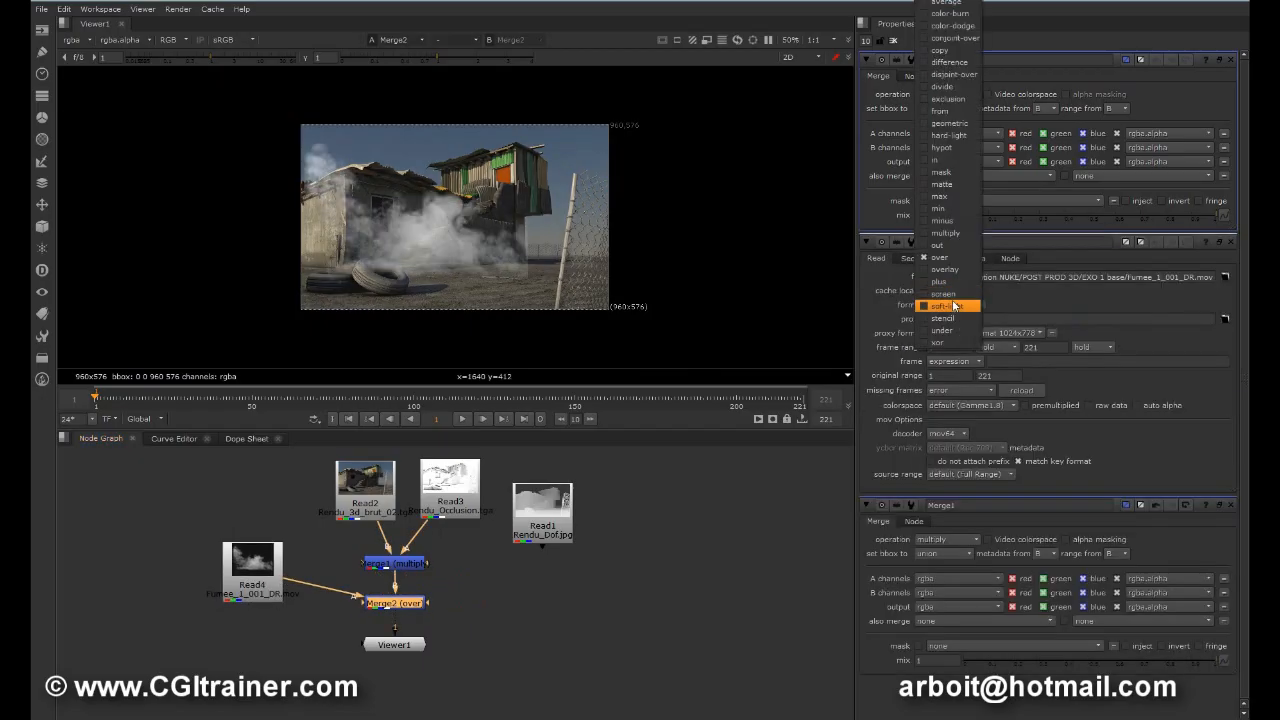
click(944, 294)
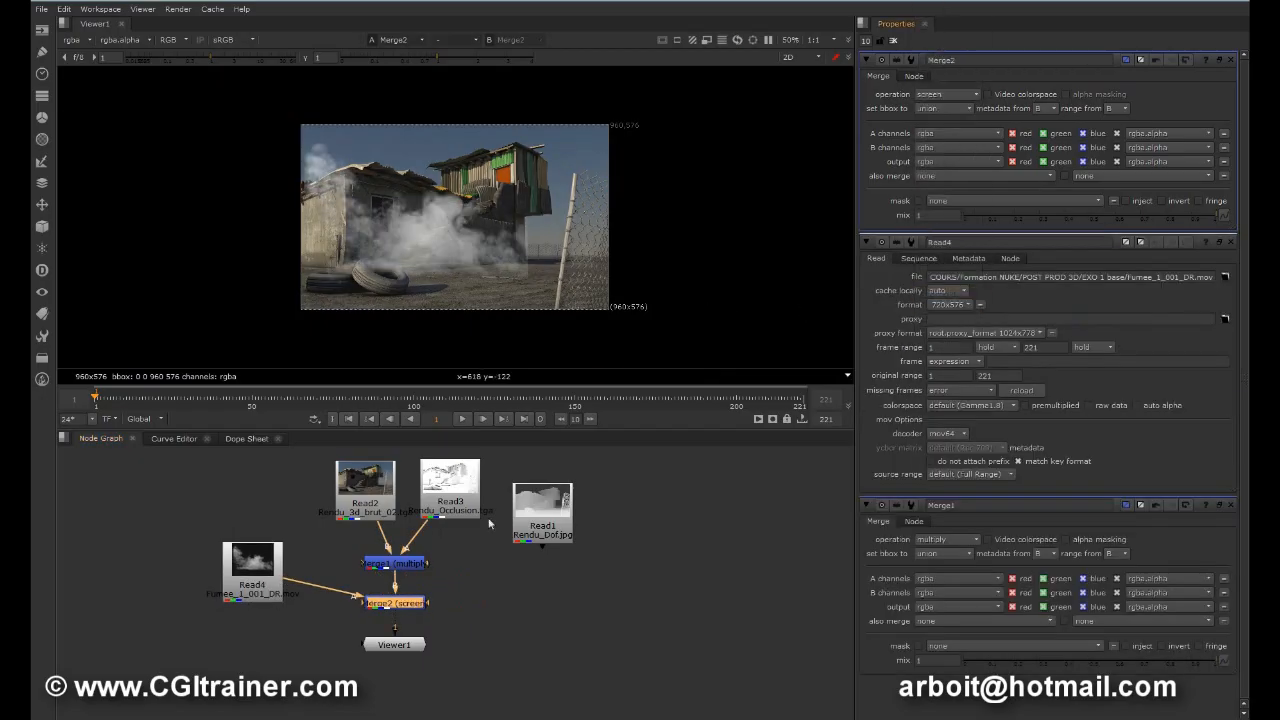
Step: Add a Transform to the Read4 smoke, translate it by about 134, 18, scale it to about 1.465, and clear the open node properties
drag(274, 570, 212, 557)
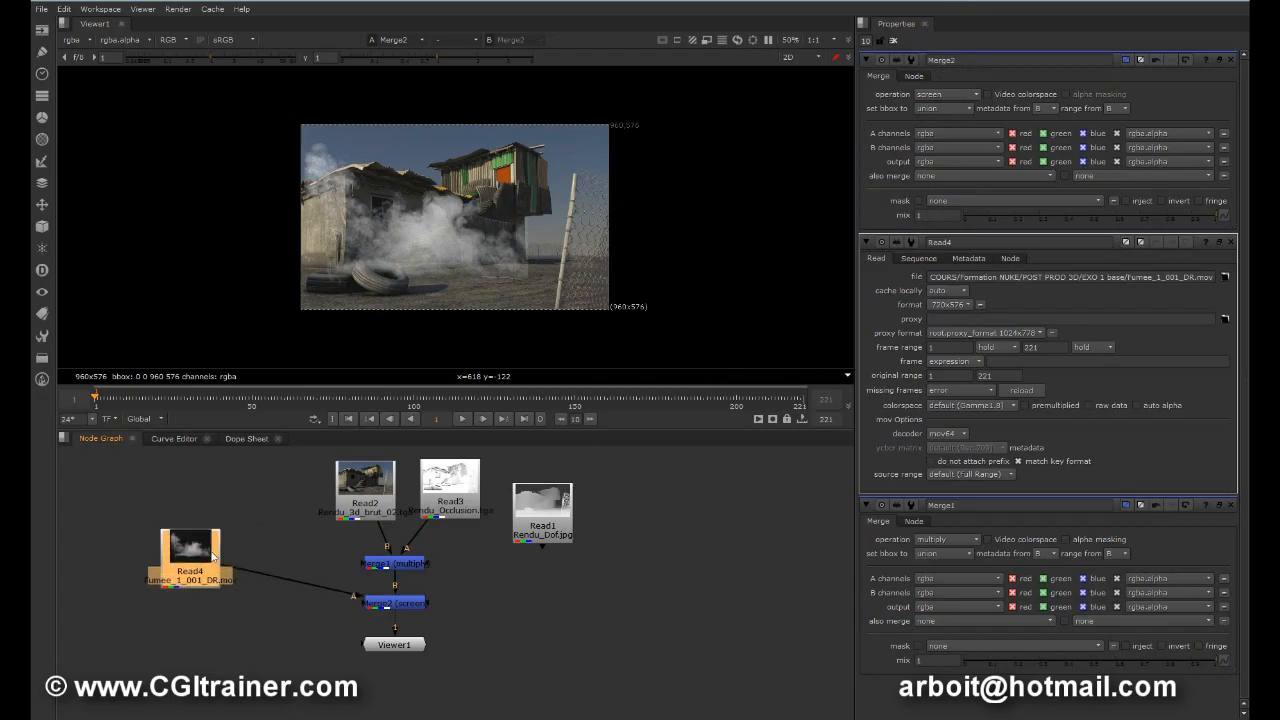
key(t)
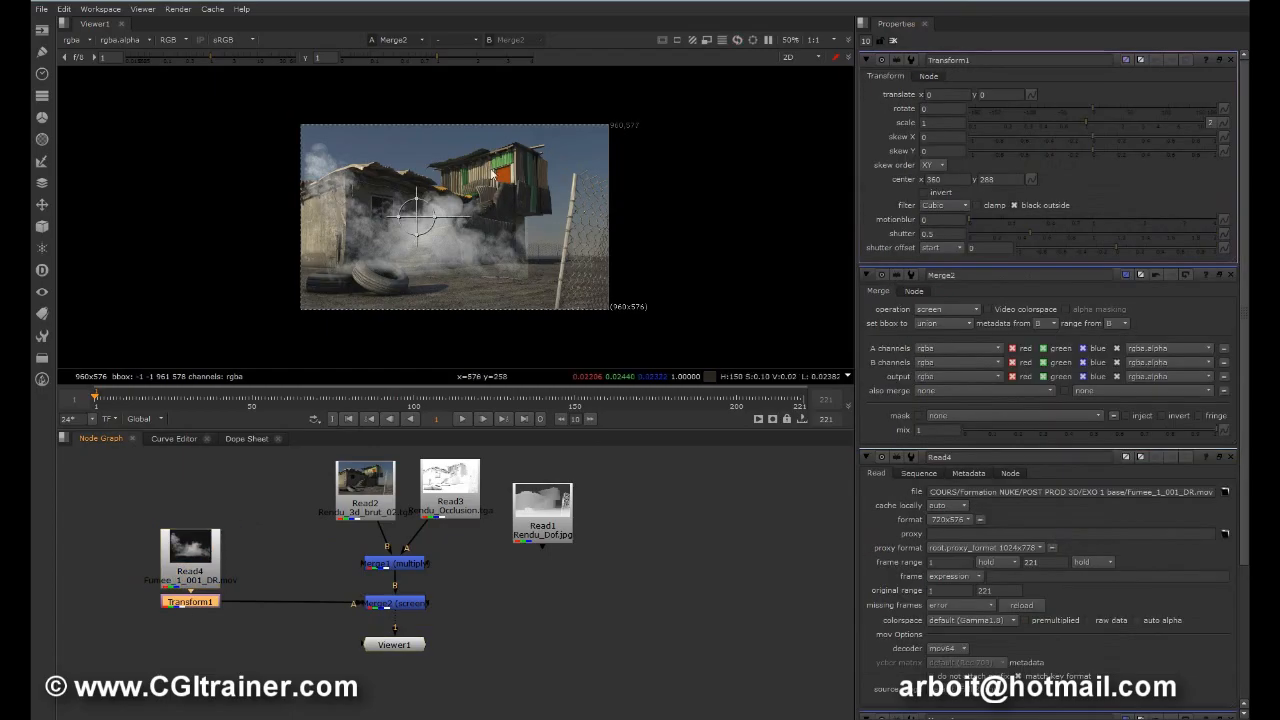
drag(418, 216, 459, 211)
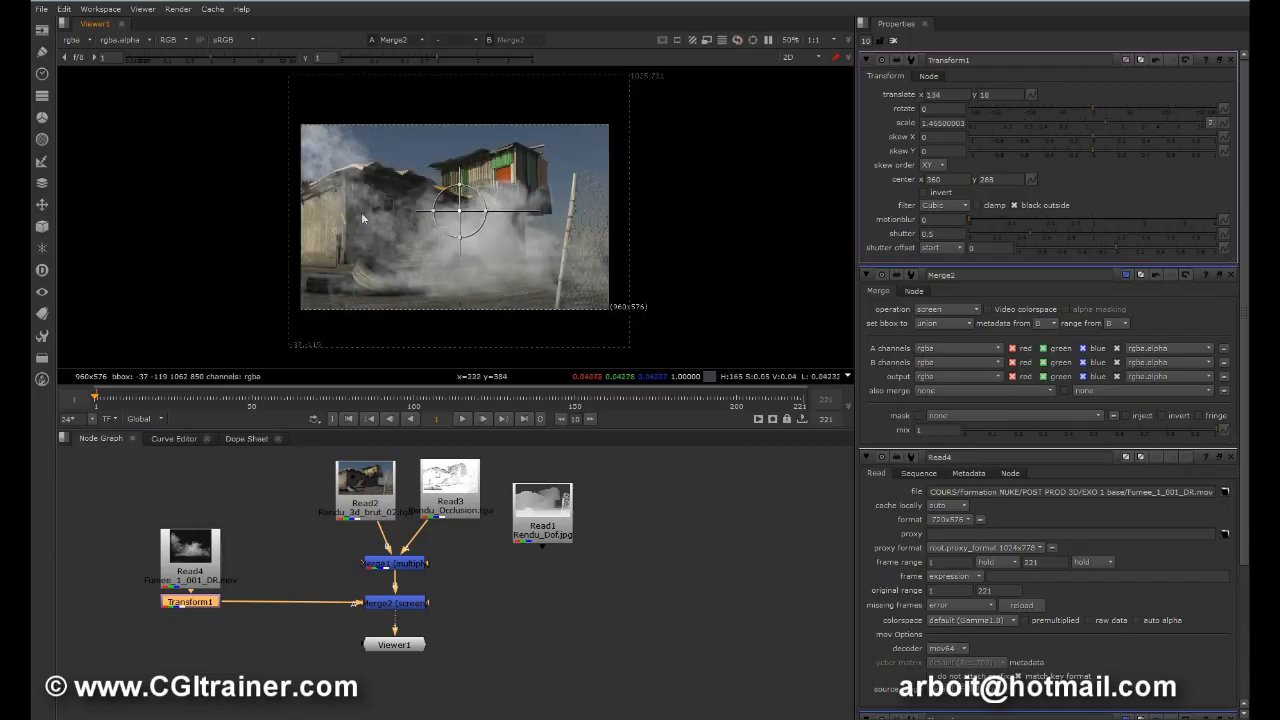
click(894, 42)
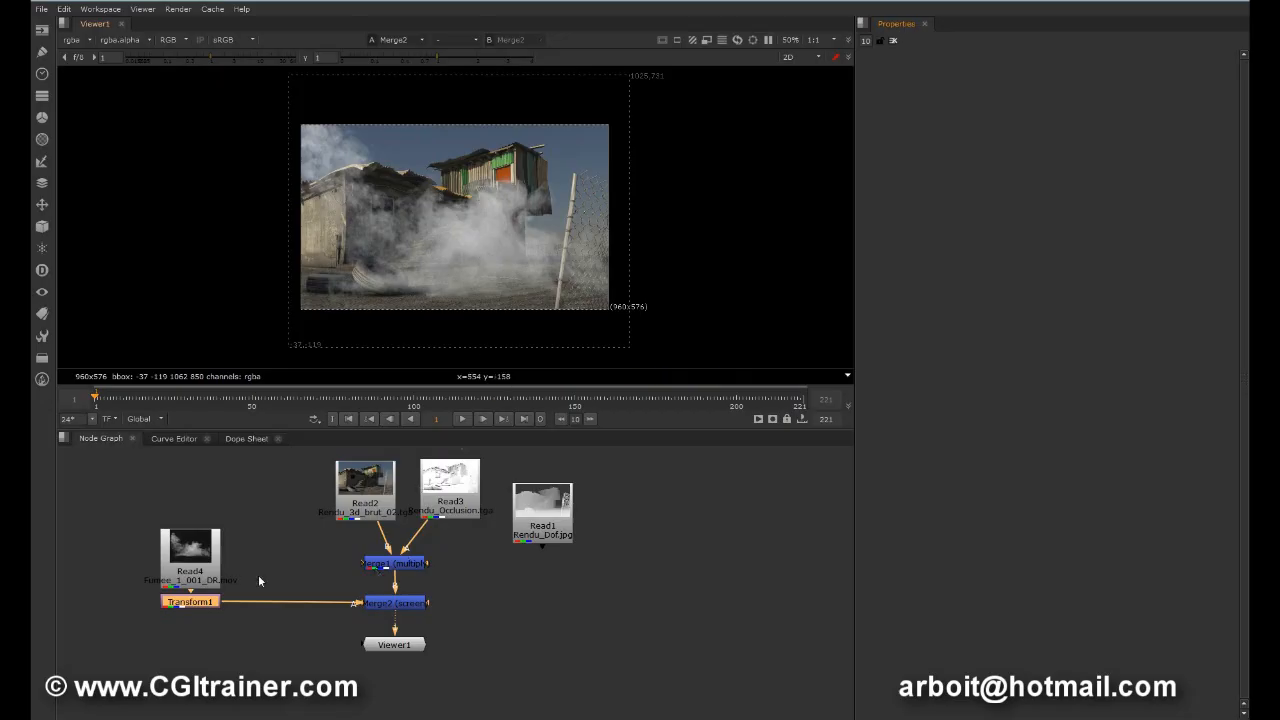
Step: Reopen the smoke's Transform1, shift the smoke slightly higher in the frame, and clear the open node properties
double_click(182, 603)
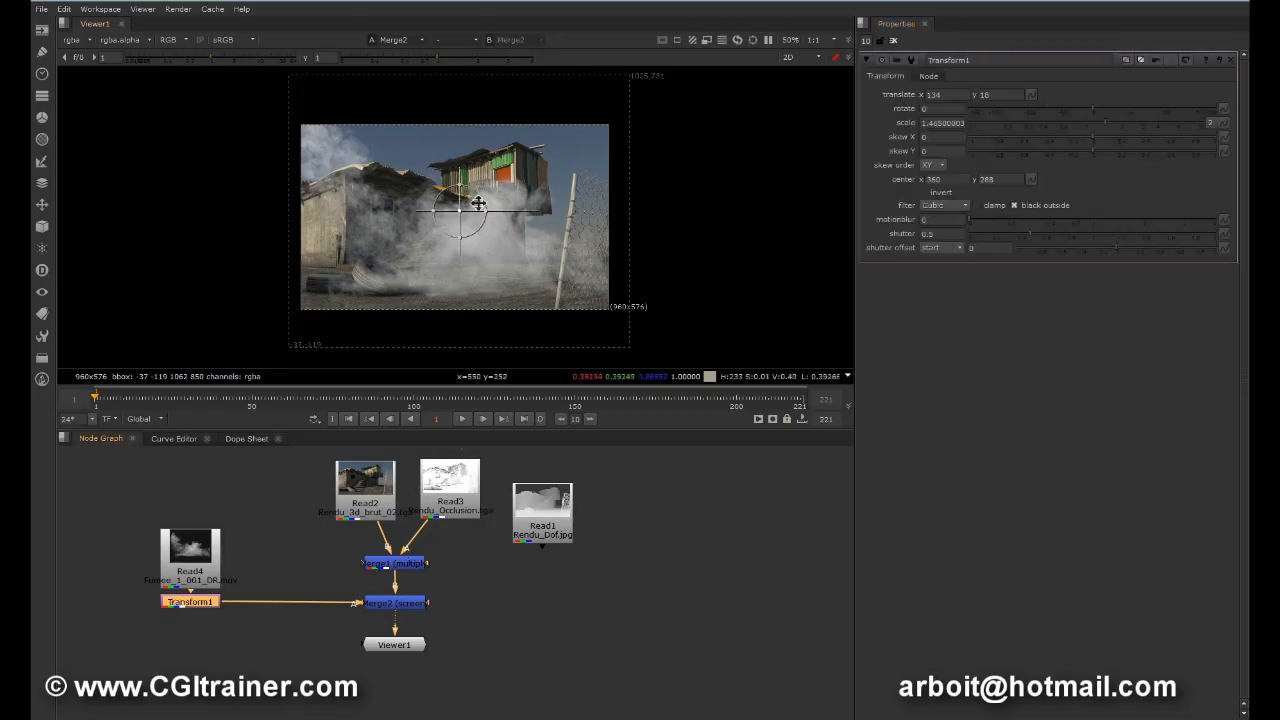
drag(490, 217, 466, 194)
click(881, 41)
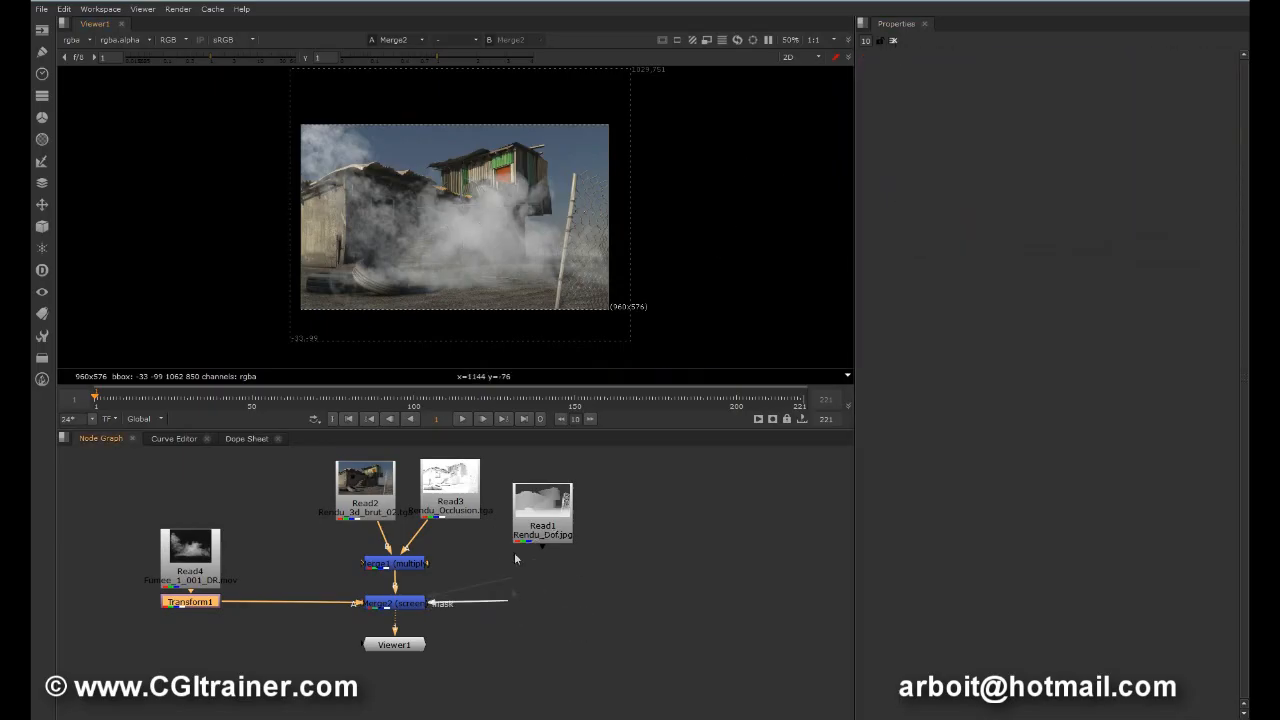
Step: Connect Merge2's mask input to the Read1 depth image and place Read1 to the right of Merge2
drag(545, 511, 659, 565)
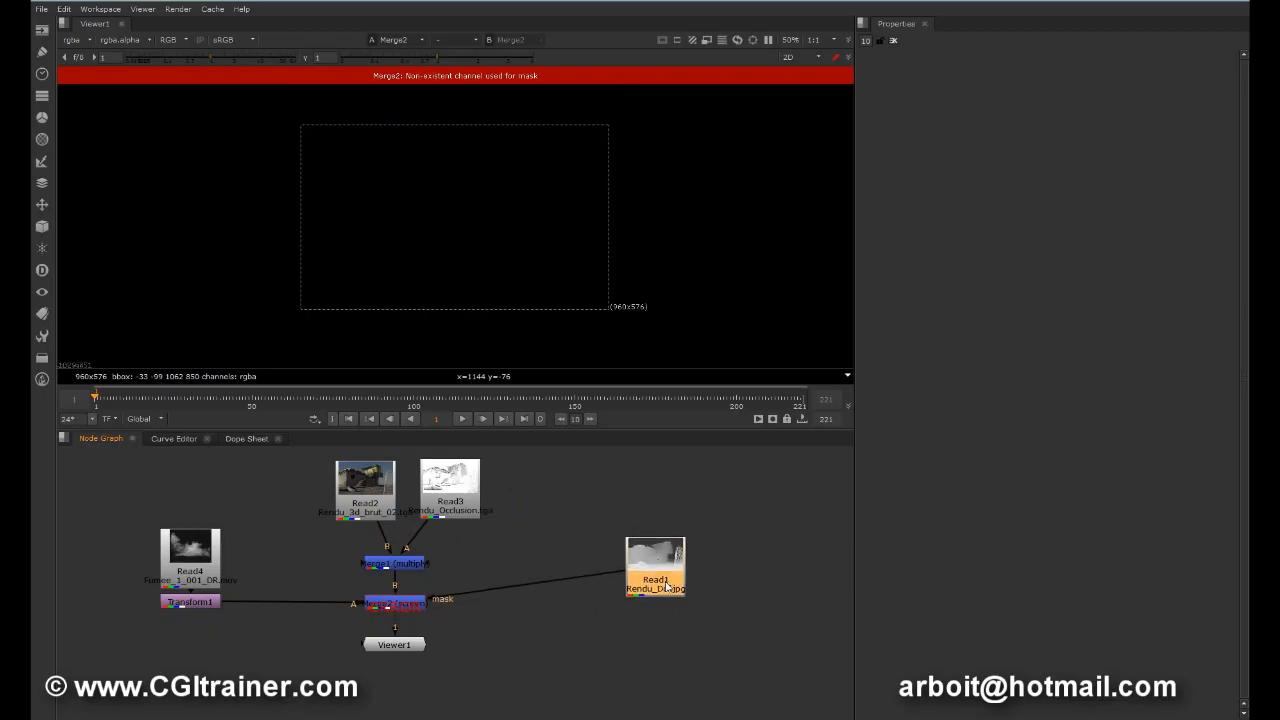
scroll(679, 598, up, 5)
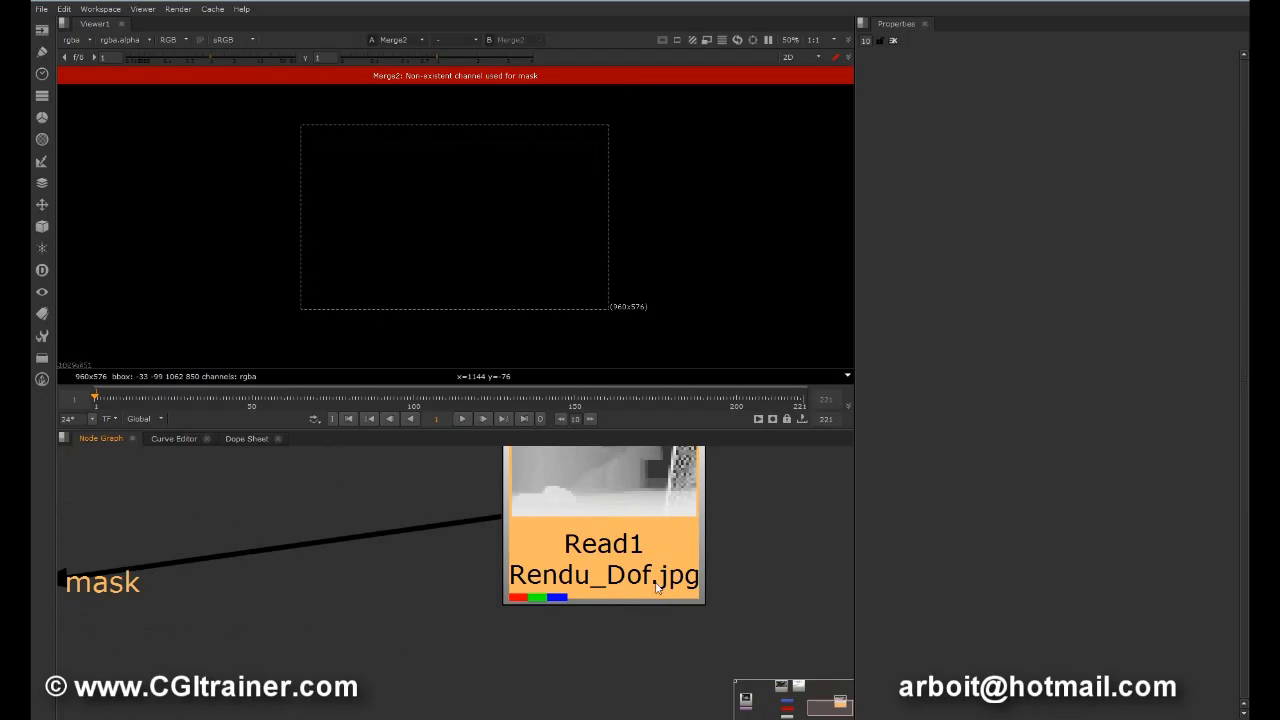
middle_drag(324, 604, 650, 572)
middle_drag(338, 627, 540, 628)
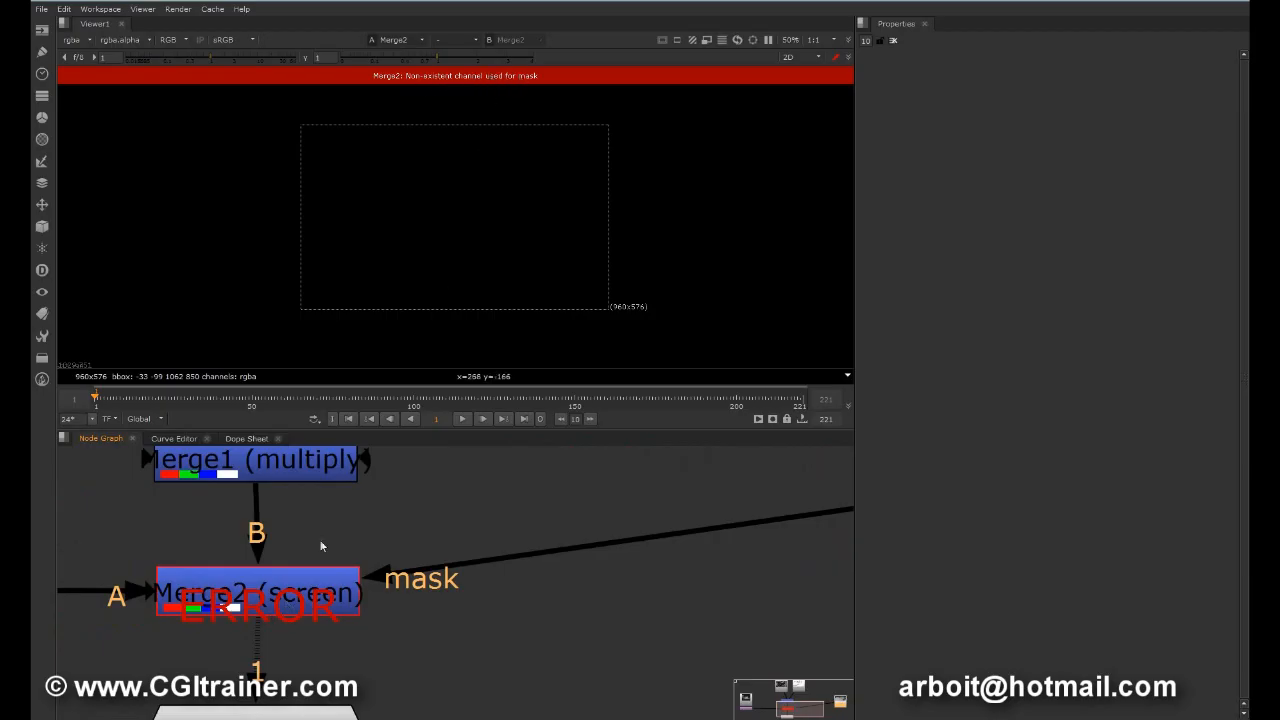
Step: Set Merge2's mask channel to rgba.green and invert the mask
double_click(316, 592)
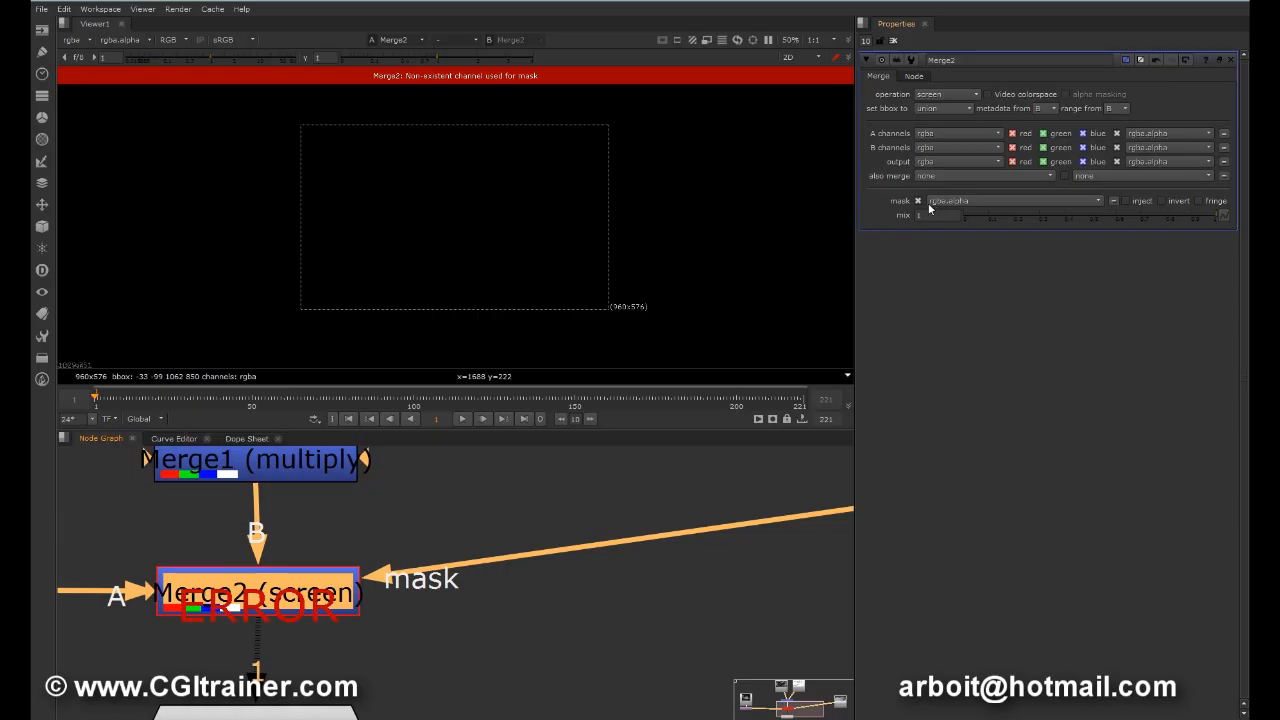
middle_drag(752, 540, 297, 626)
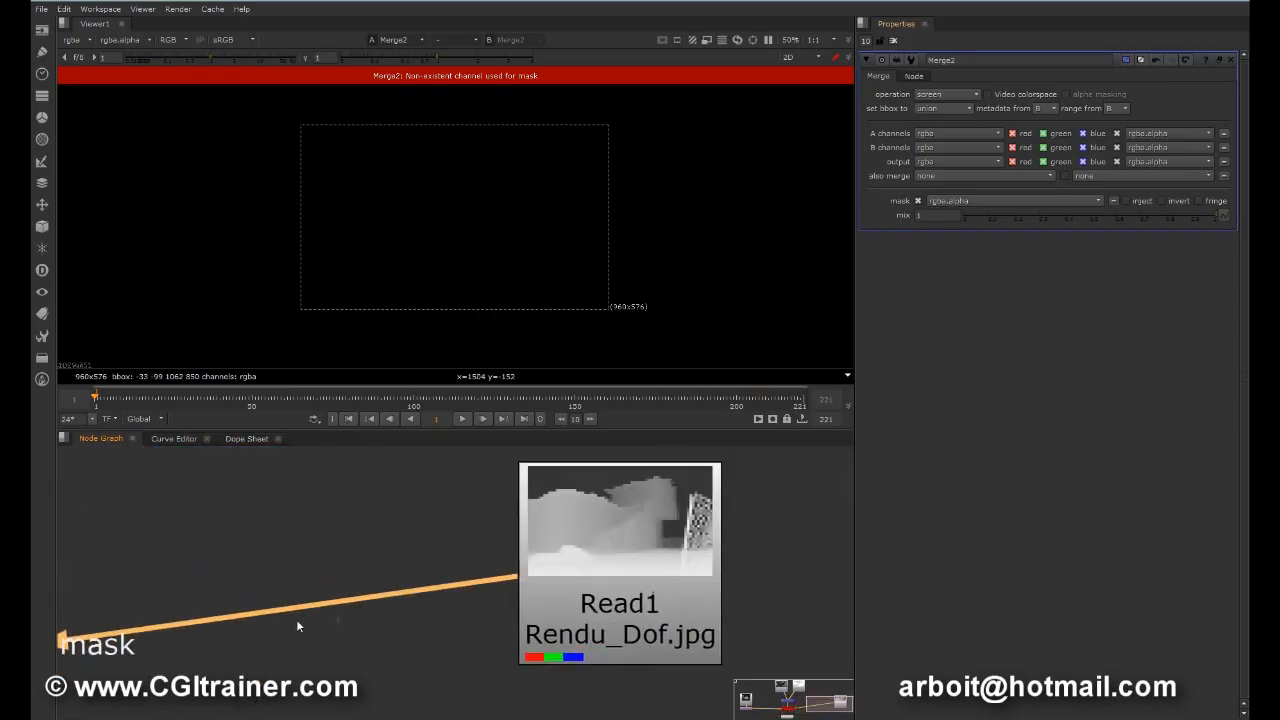
click(987, 200)
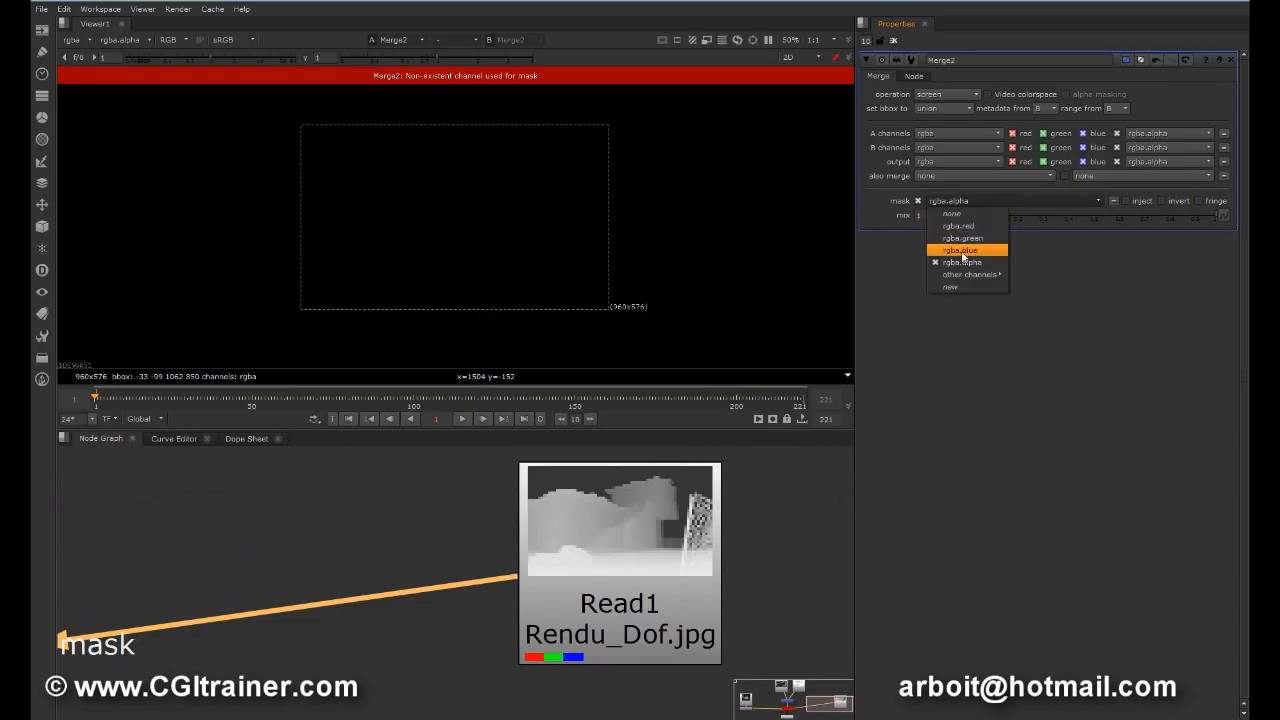
click(960, 238)
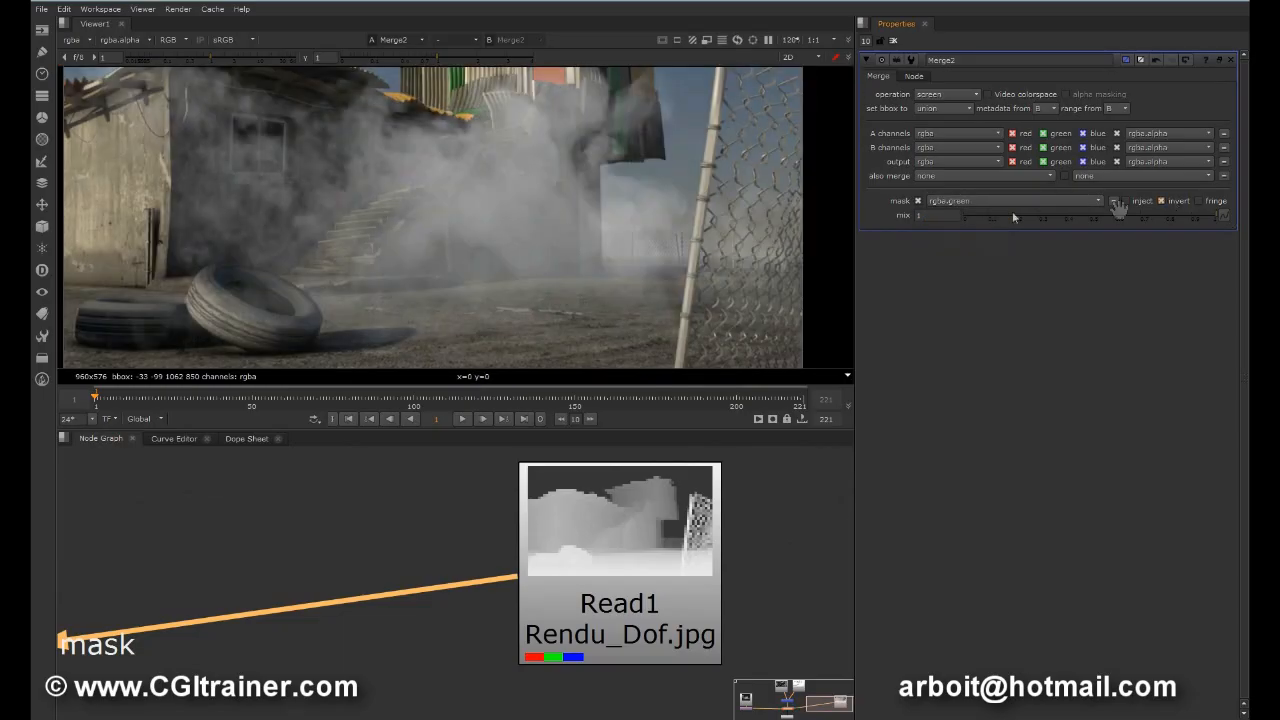
middle_drag(627, 246, 632, 266)
Step: Display the Read1 depth image in the viewer and add a Grade node beneath it
drag(594, 545, 434, 493)
key(1)
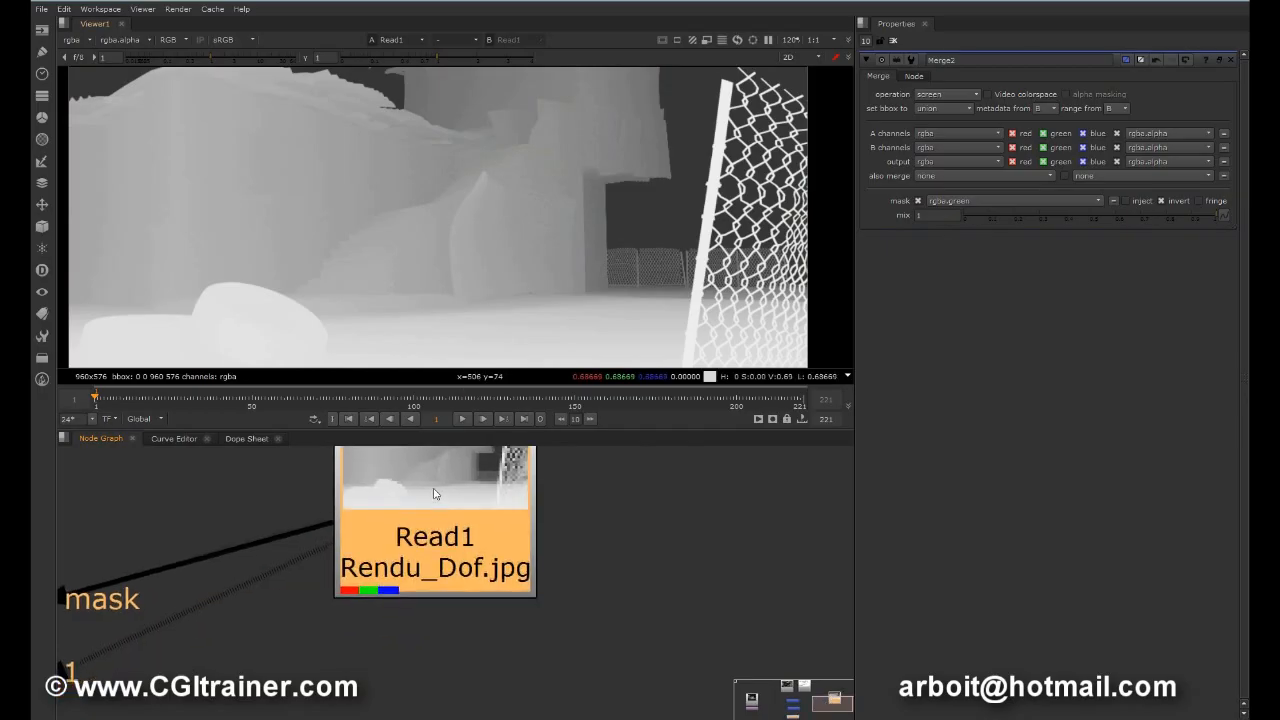
key(g)
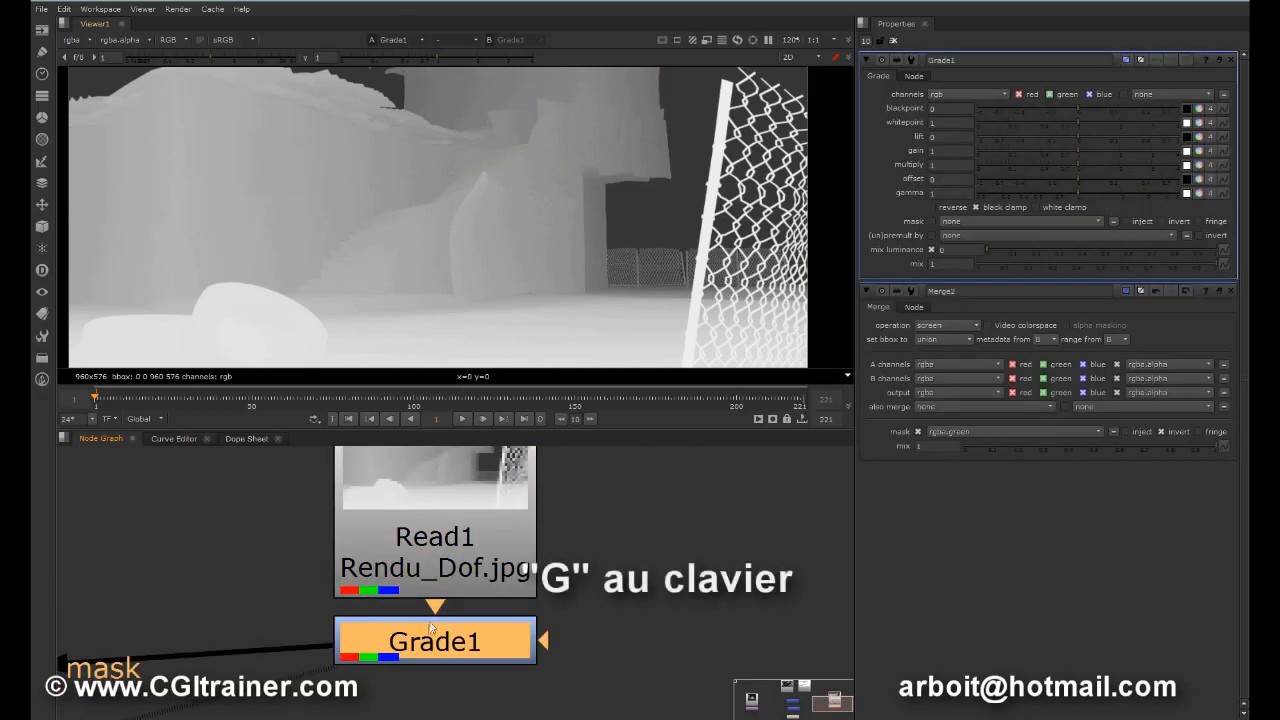
drag(425, 633, 425, 638)
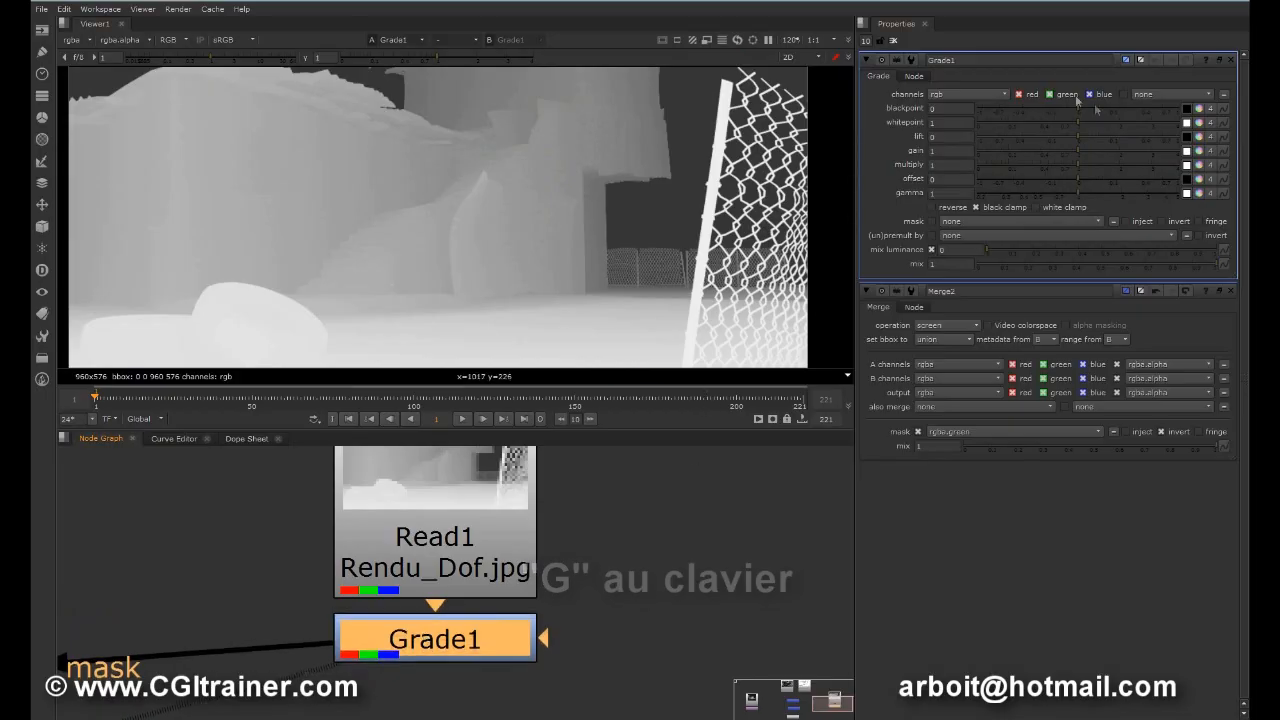
Step: Raise the contrast of the depth mask in Grade1 with blackpoint 0.27 and whitepoint 1.3
drag(1076, 108, 1138, 102)
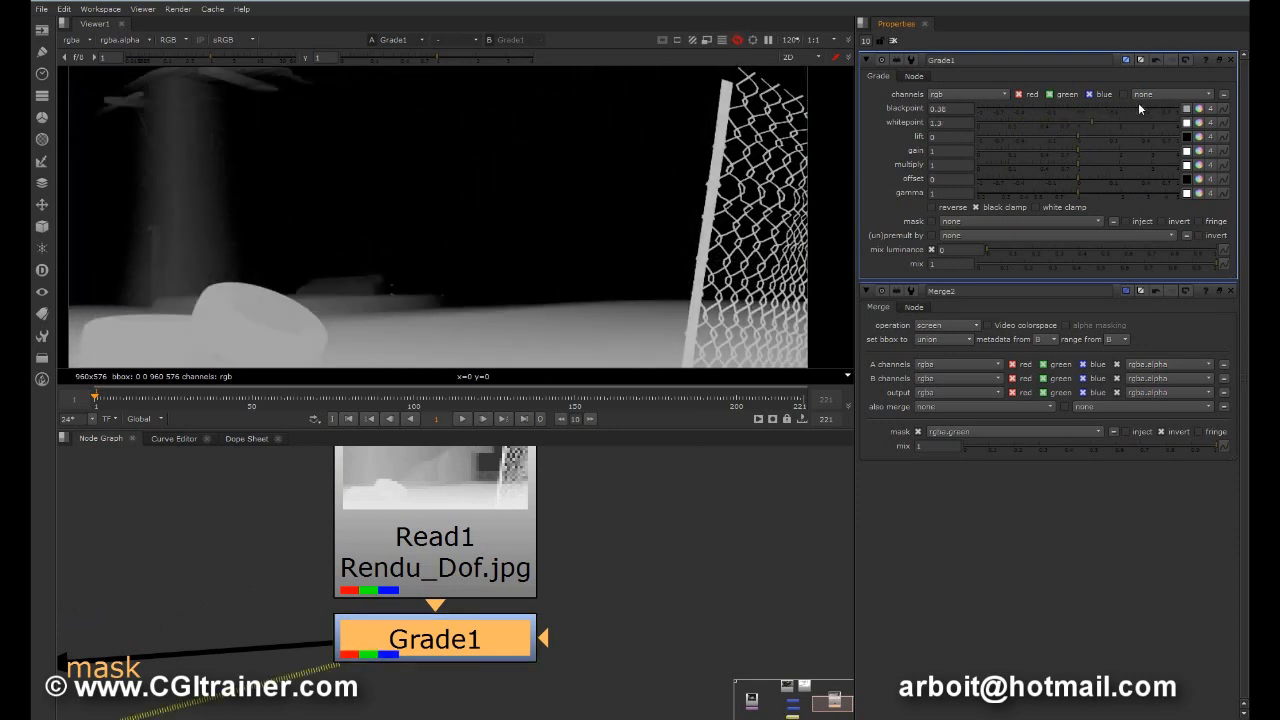
scroll(587, 238, down, 3)
scroll(587, 238, up, 1)
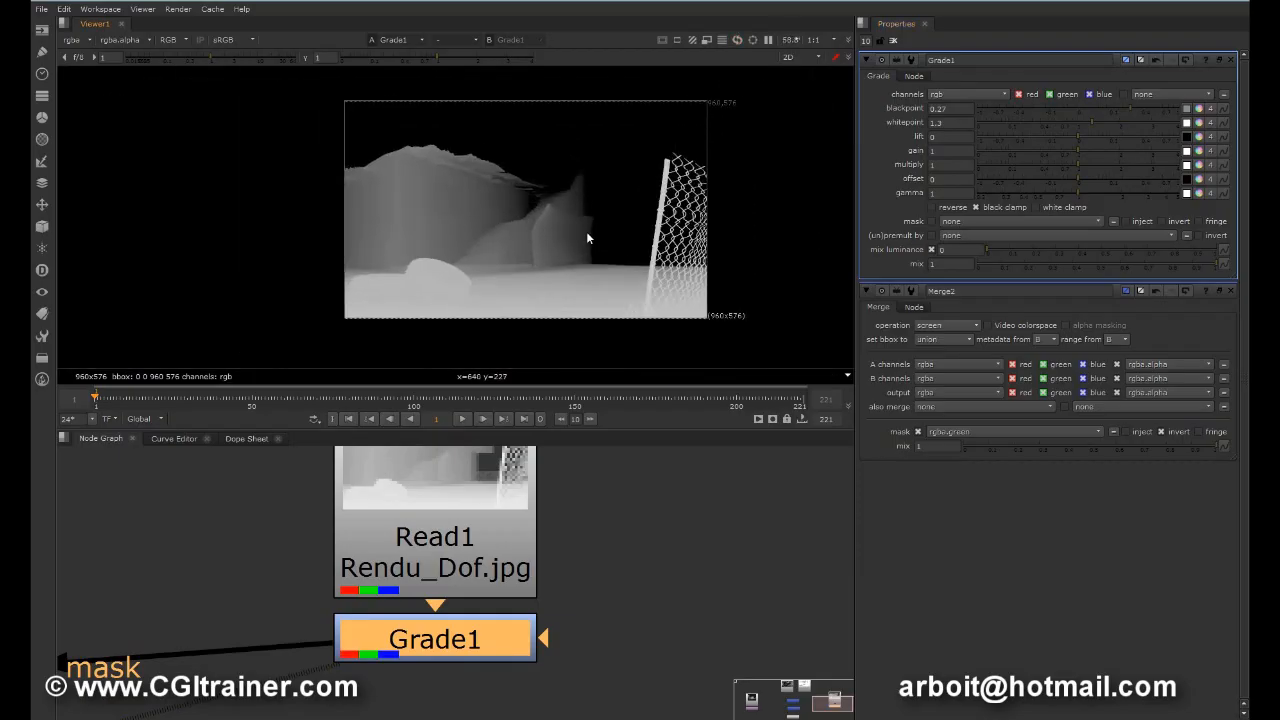
Step: View the Merge2 composite and tidy the Read1 and Grade1 nodes level with Merge2, beside its mask input
drag(450, 525, 458, 512)
click(431, 641)
middle_drag(361, 638, 618, 532)
scroll(618, 532, down, 2)
scroll(618, 537, down, 3)
drag(601, 545, 344, 557)
drag(629, 472, 626, 476)
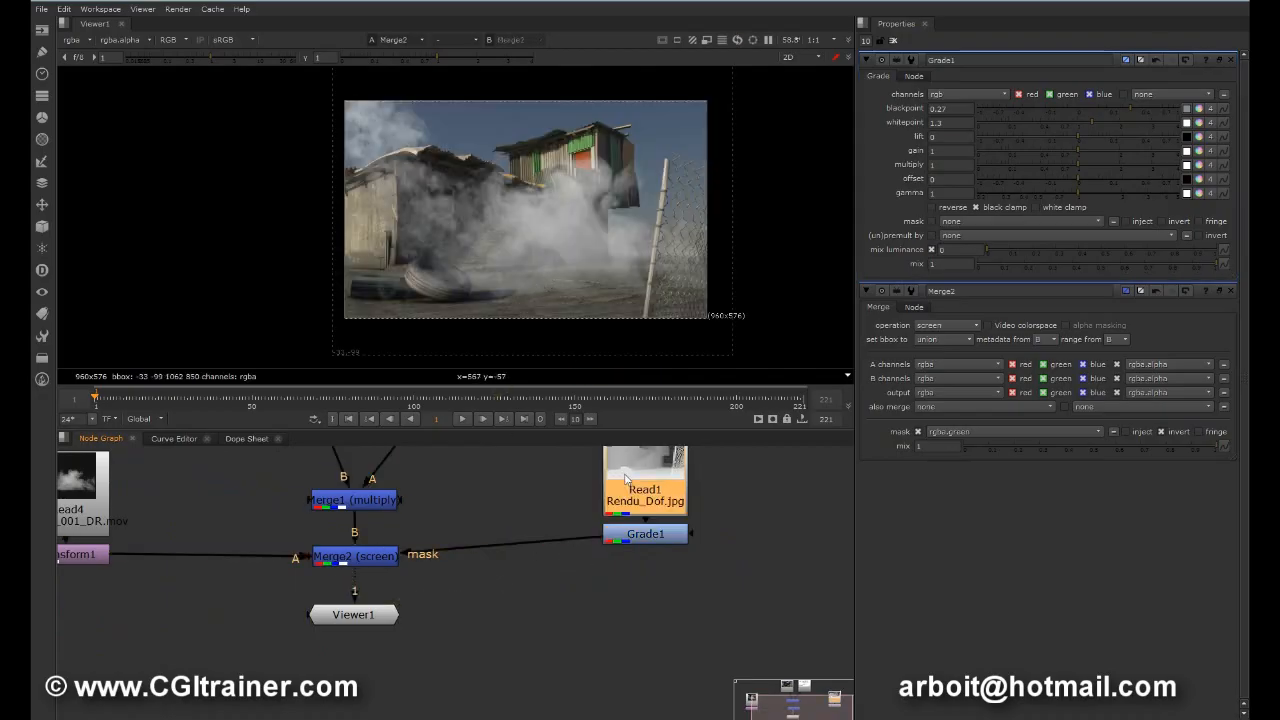
drag(638, 541, 638, 557)
drag(641, 461, 641, 472)
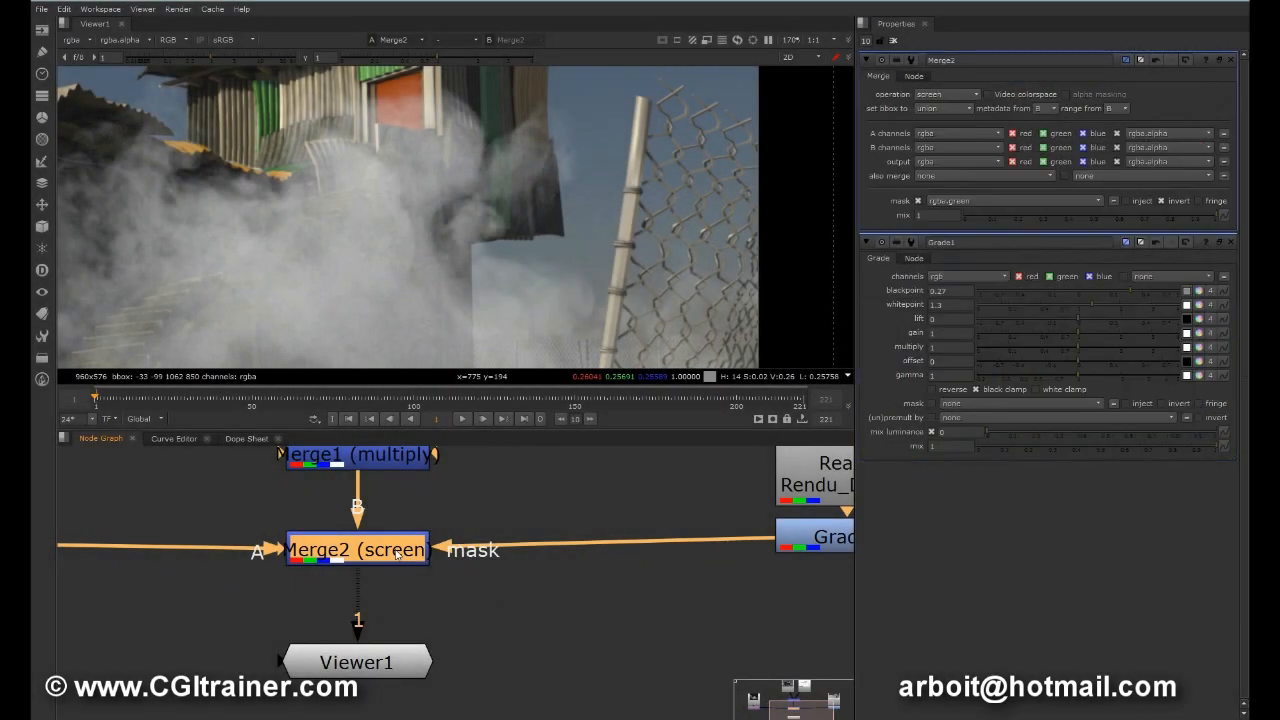
Step: Switch Merge2's mask inversion off and back on to compare how the smoke is masked
click(1163, 200)
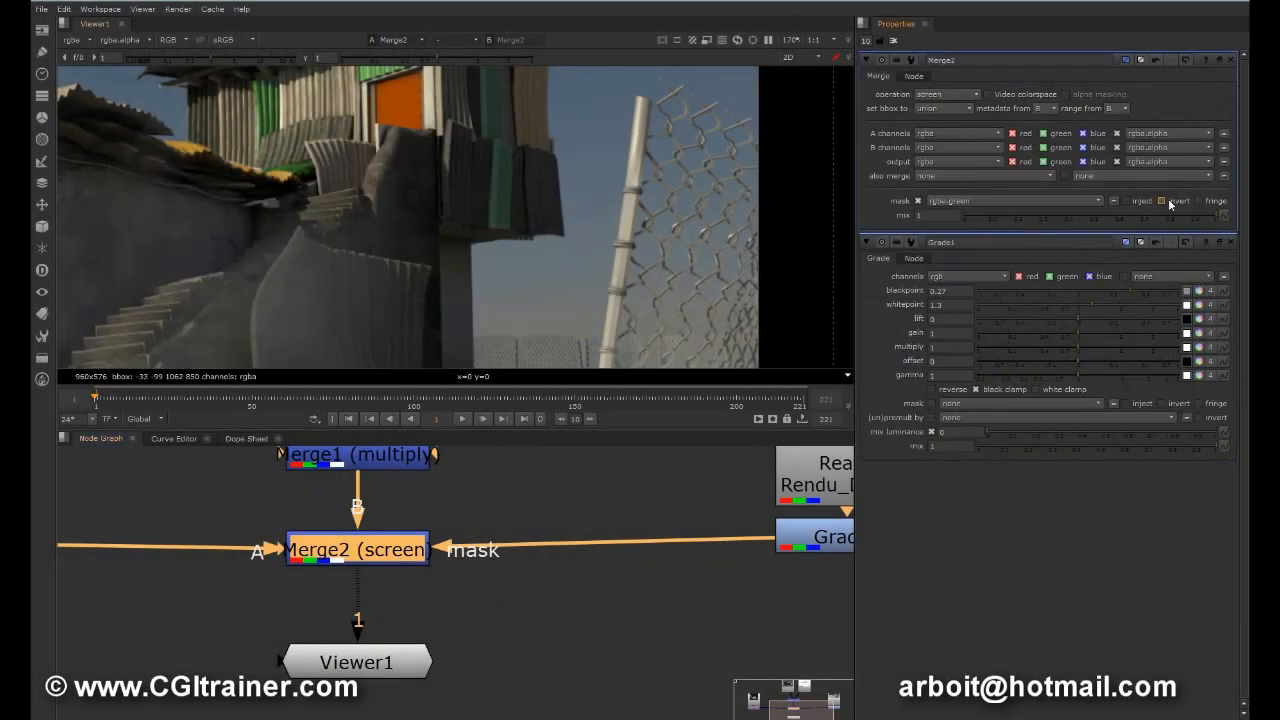
scroll(526, 281, down, 4)
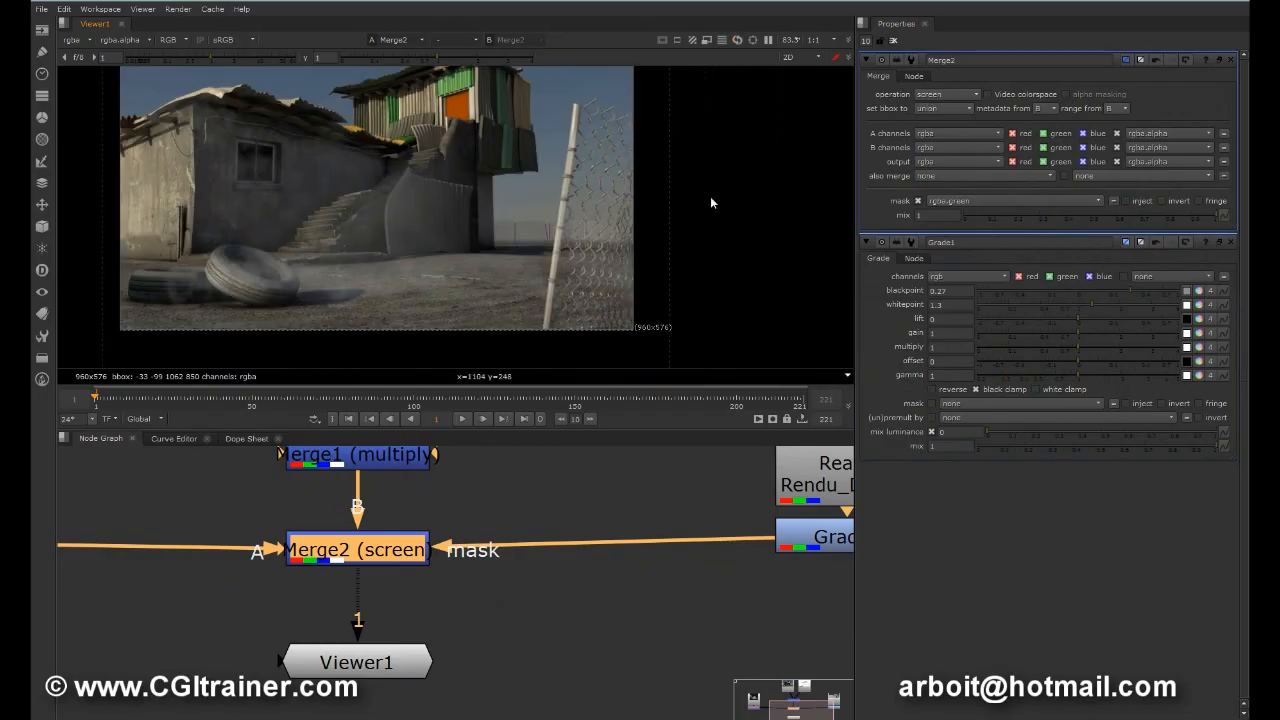
click(1176, 203)
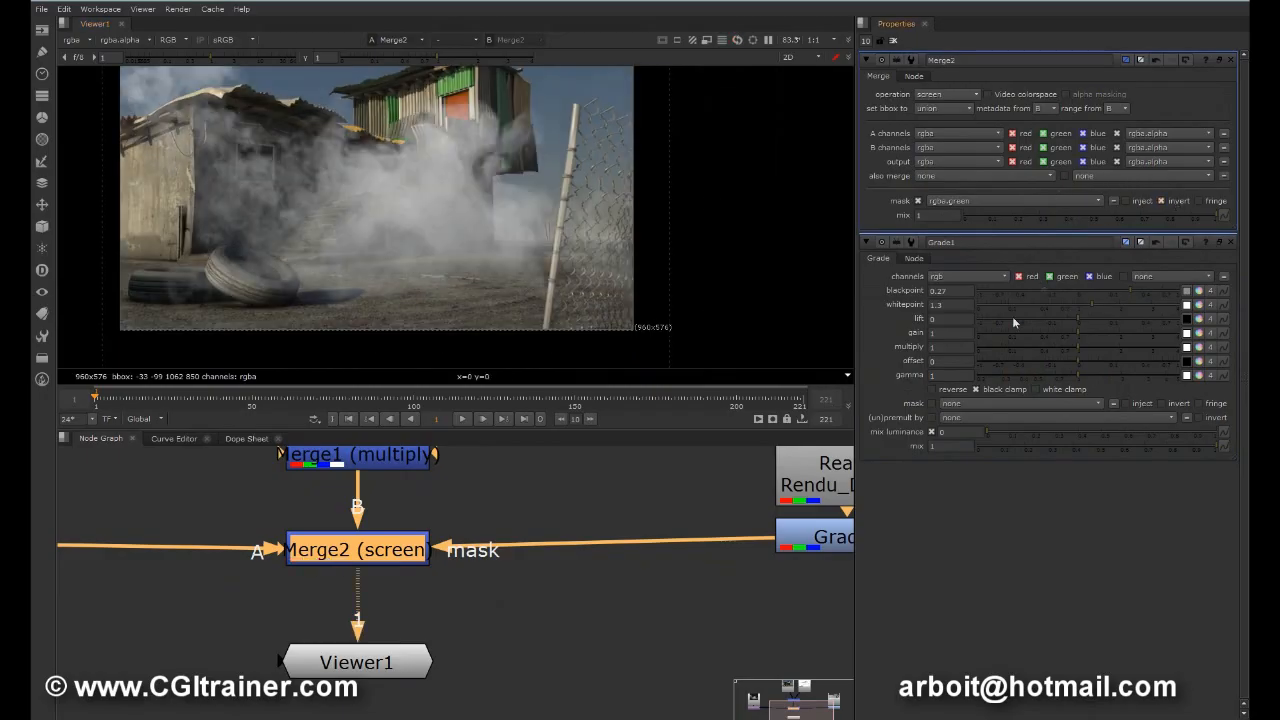
Step: Set Grade1's blackpoint to 0.18 and whitepoint to 0.35, and play the sequence to check the smoke behind the house
double_click(808, 538)
drag(1133, 104, 1014, 133)
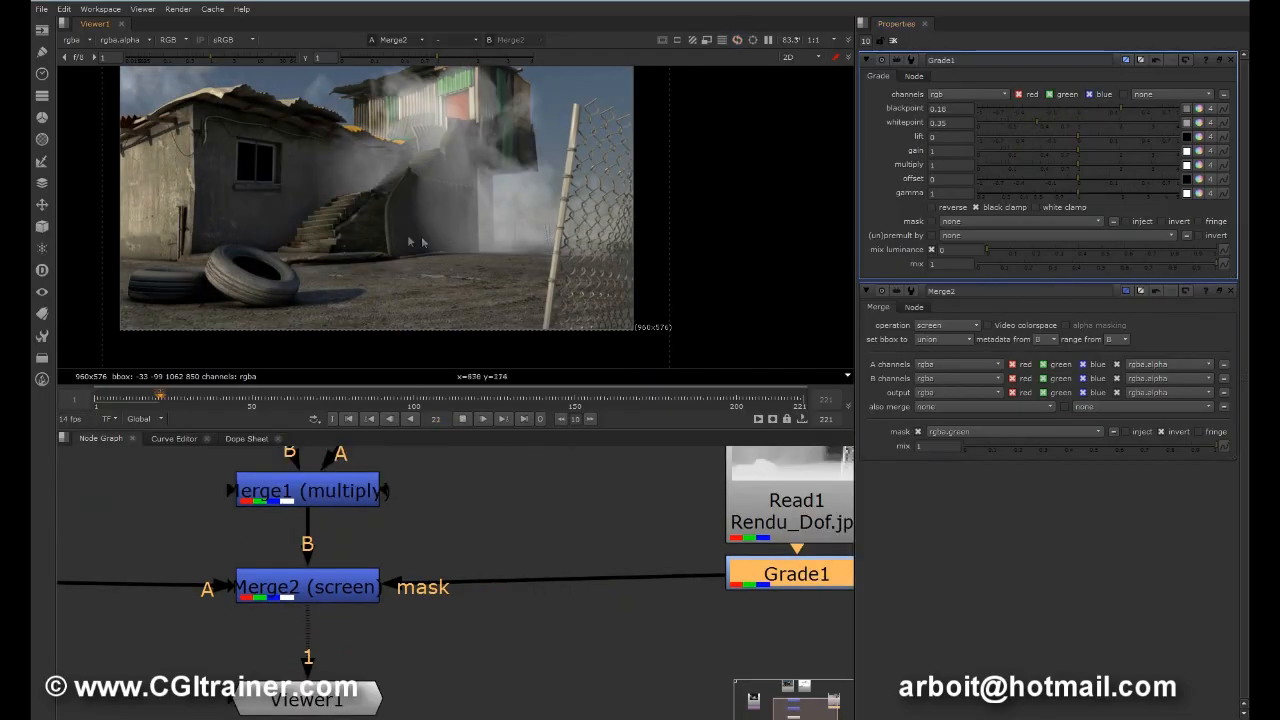
scroll(444, 227, up, 5)
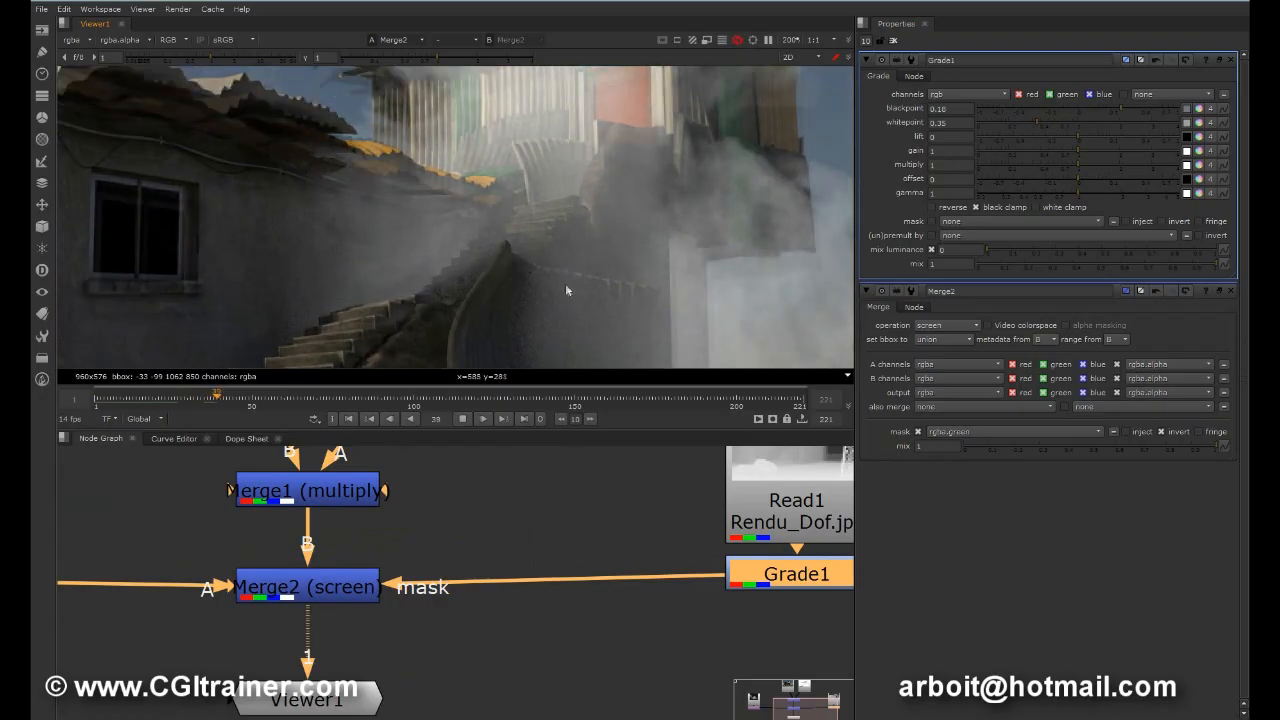
scroll(561, 267, down, 6)
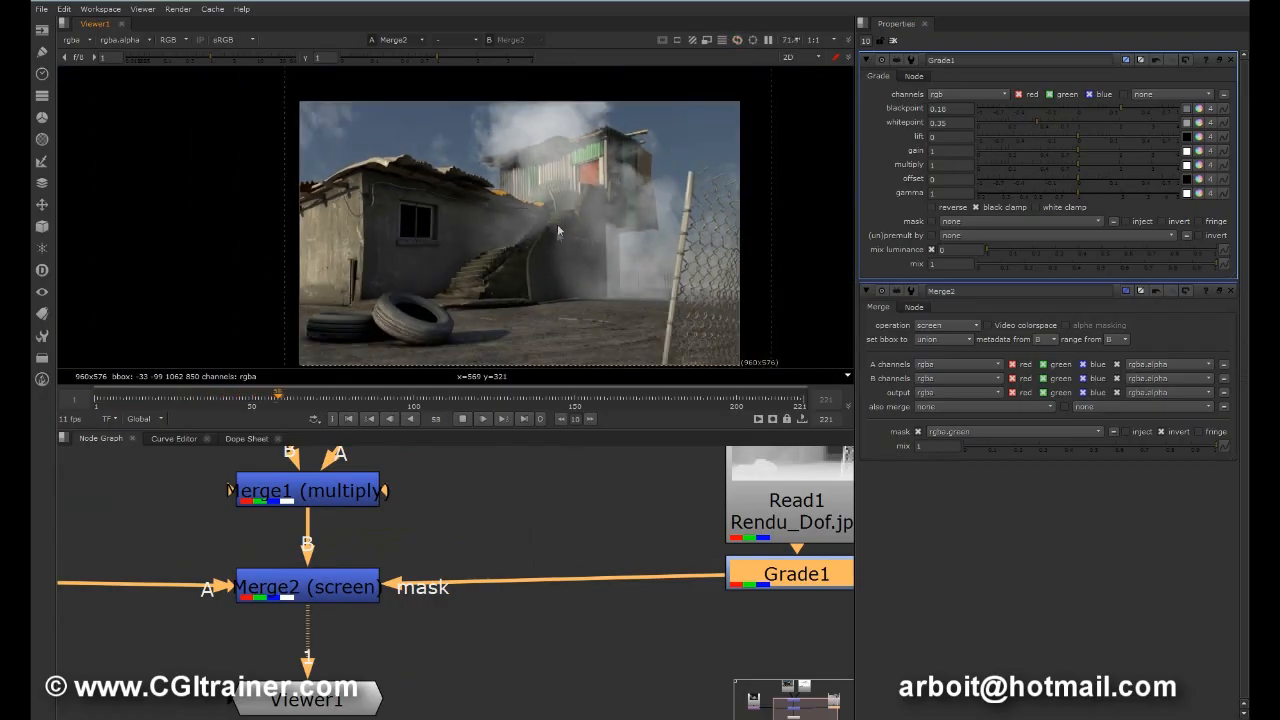
Step: Space out Read1 and Grade1, display Grade1 in the viewer, and set its whitepoint to 0.31
drag(793, 584, 788, 592)
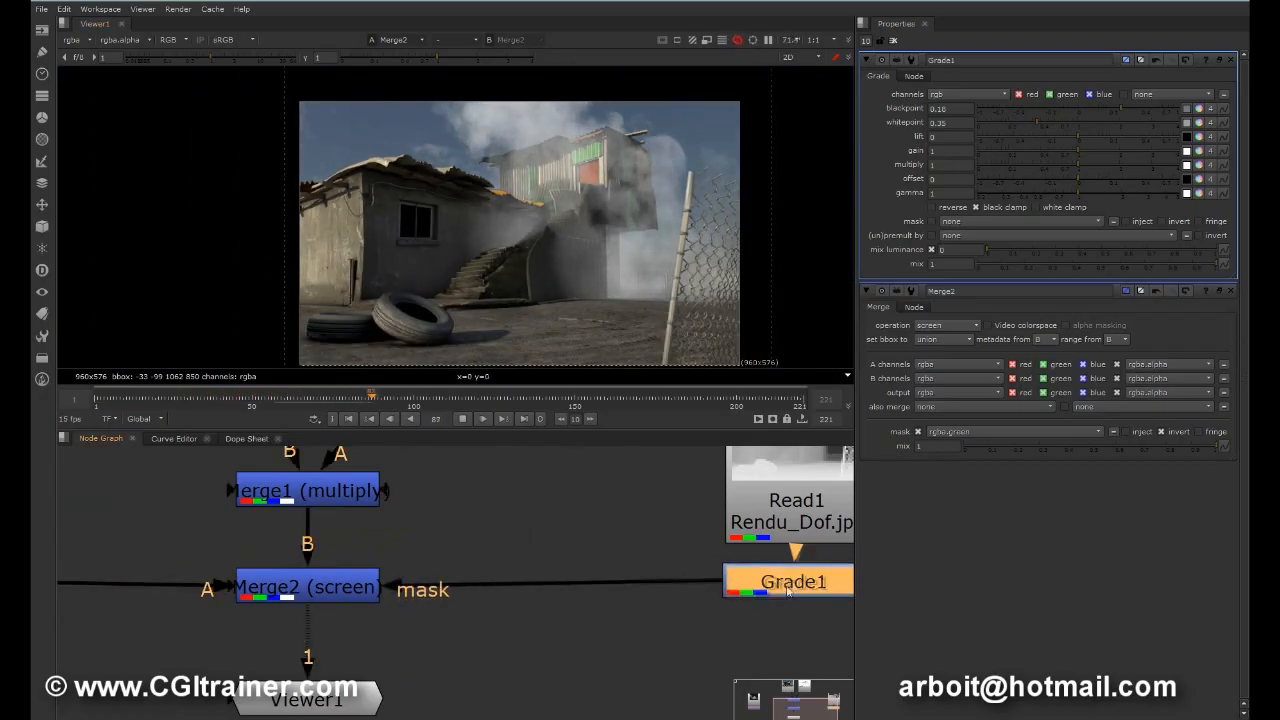
mouse_move(779, 496)
mouse_down()
mouse_move(729, 496)
mouse_move(768, 489)
mouse_up()
click(770, 591)
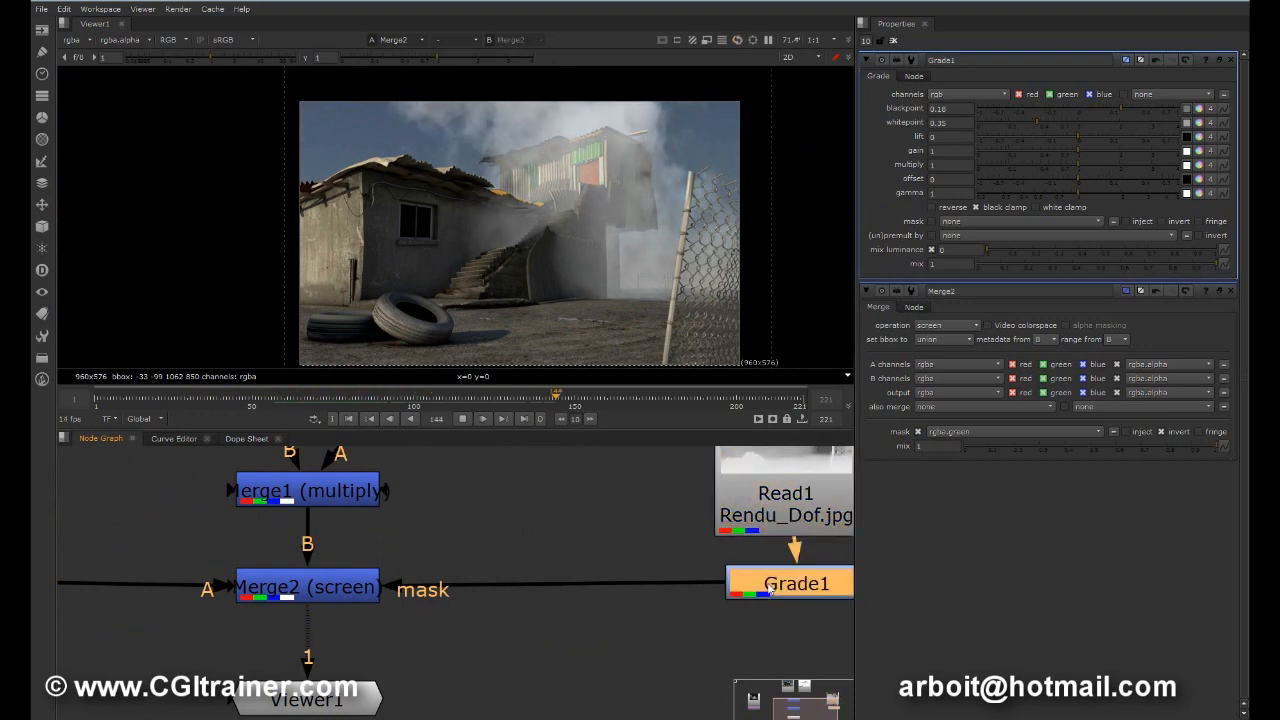
key(1)
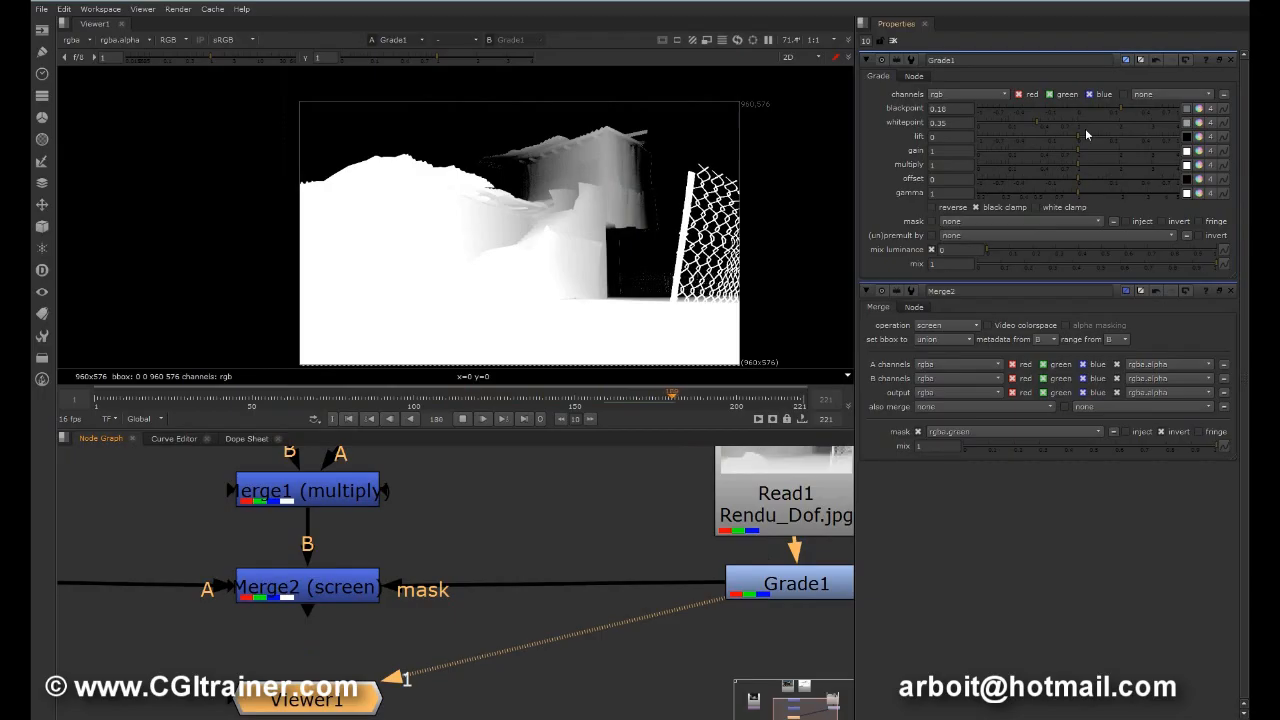
drag(1038, 121, 1032, 120)
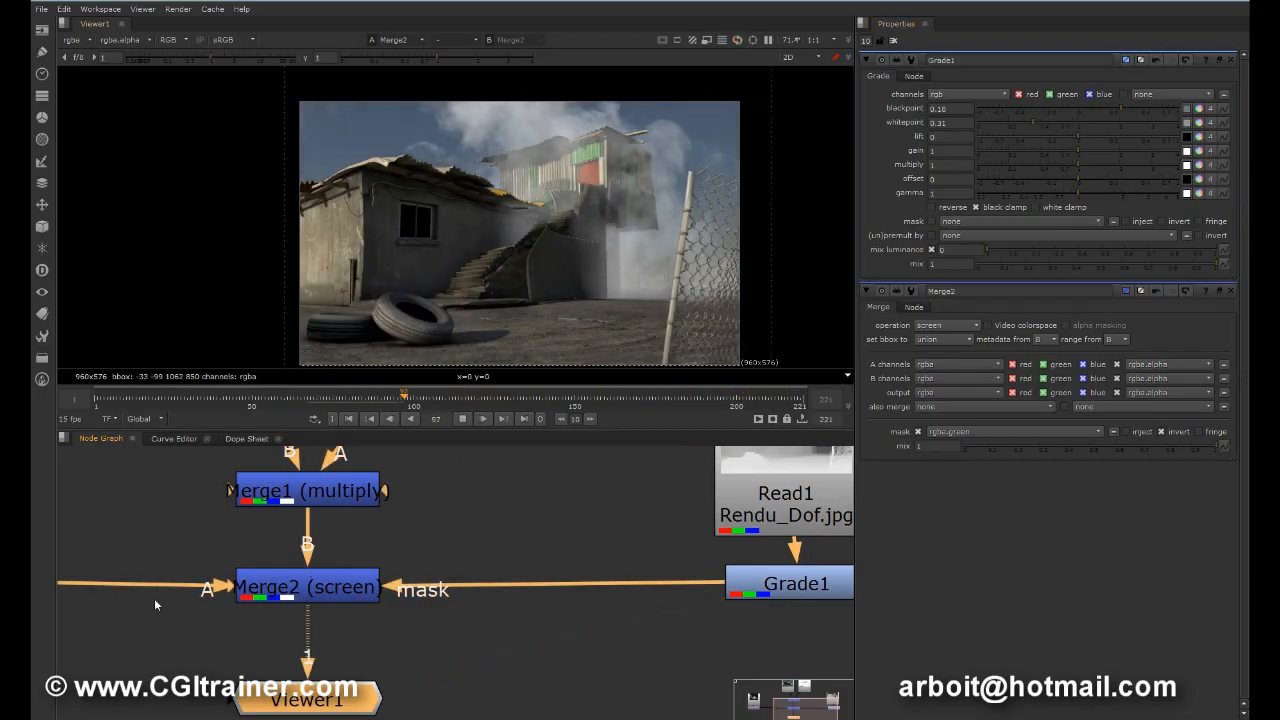
Step: Display the Merge2 composite, open its properties, and toggle the mask inversion off and on to compare the smoke
middle_drag(154, 598, 200, 590)
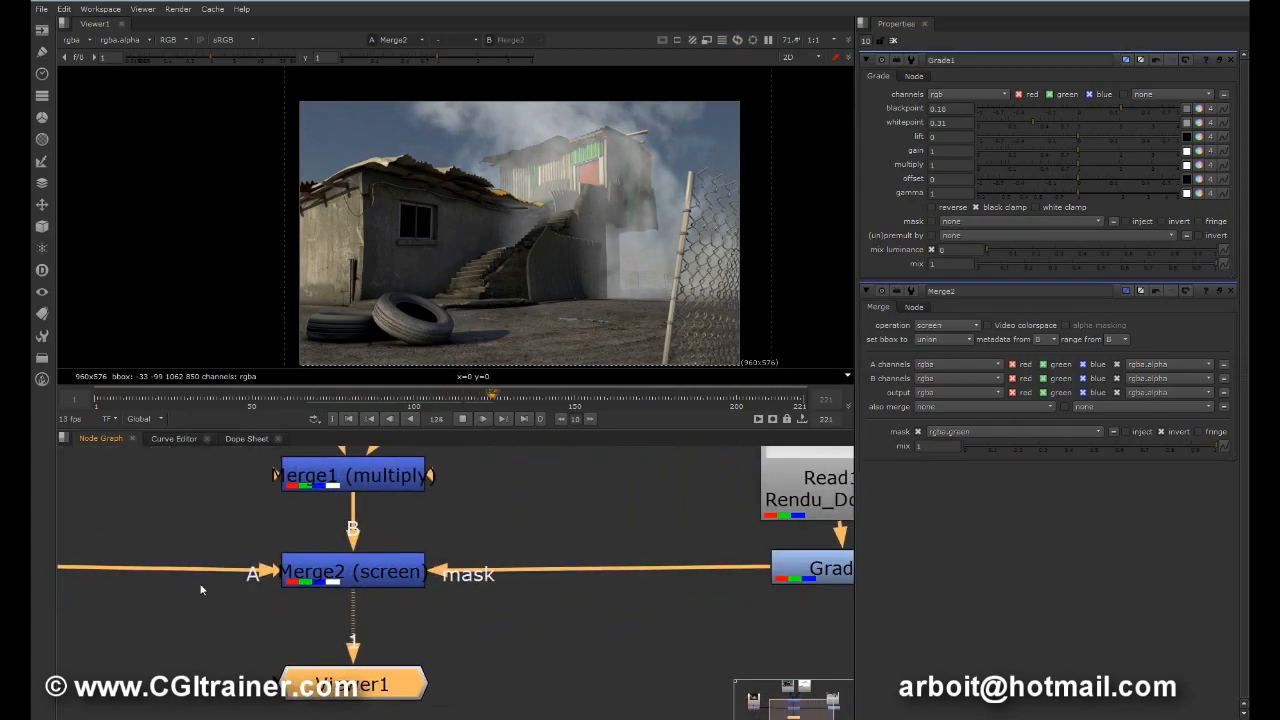
double_click(356, 577)
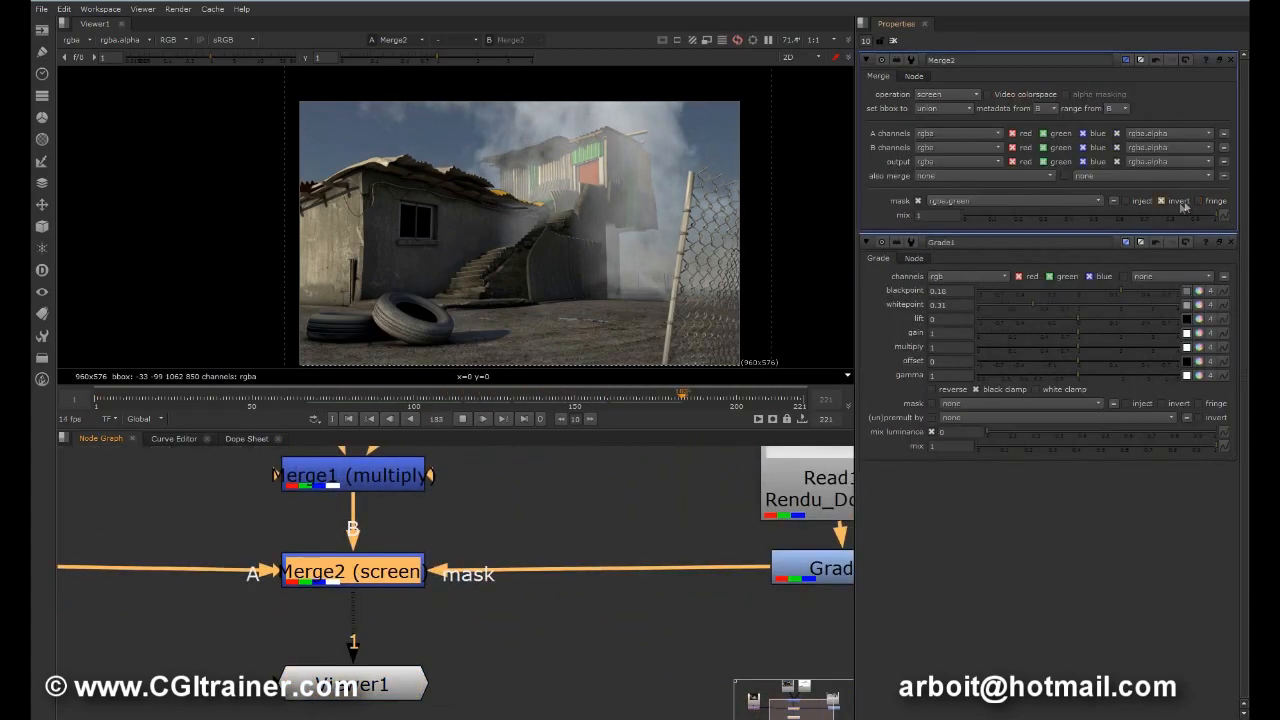
click(1178, 203)
click(1177, 206)
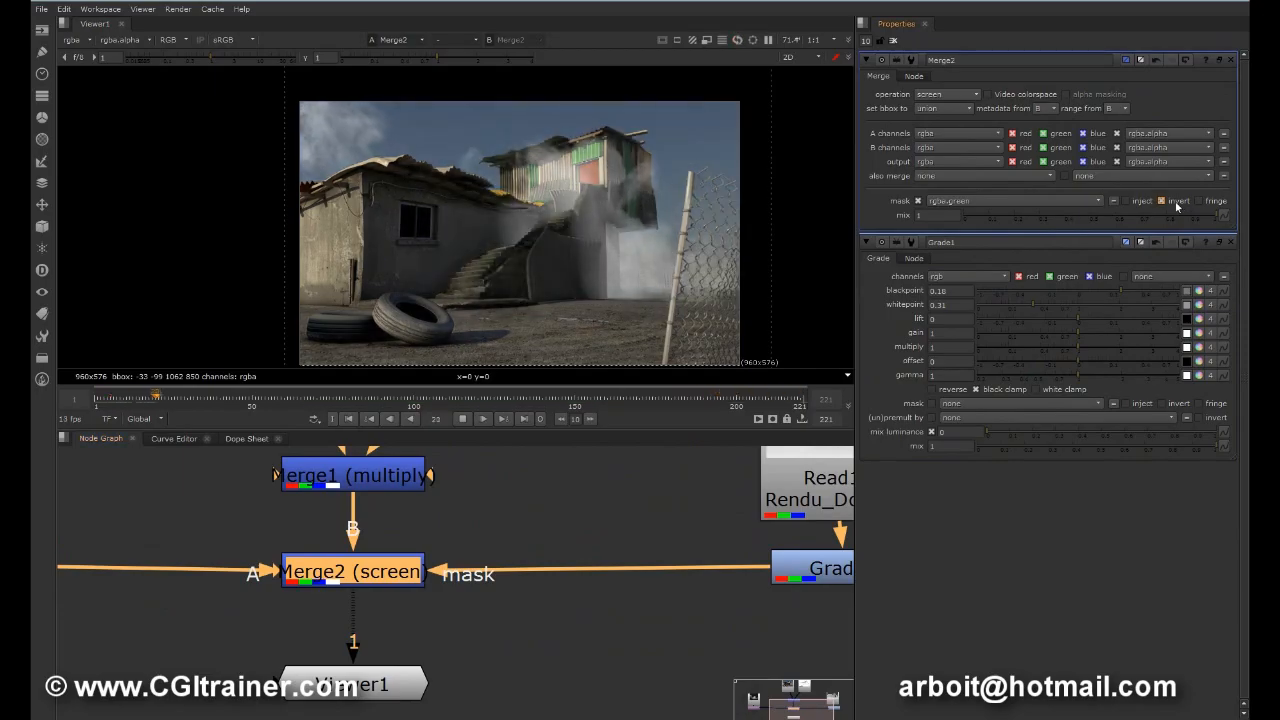
Step: View Read1, Grade1 and Merge2 in turn to compare the raw depth pass, the graded mask and the composite
middle_drag(785, 604, 572, 631)
click(601, 495)
key(1)
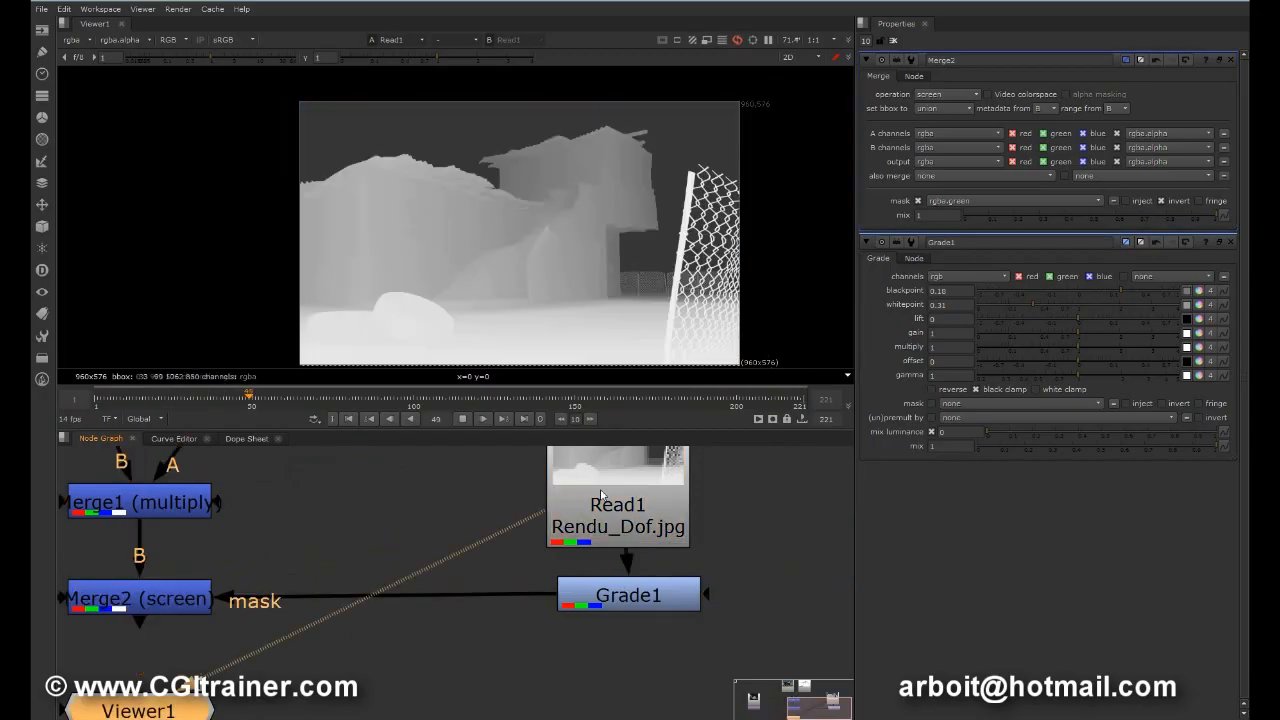
click(614, 596)
key(1)
click(140, 598)
key(1)
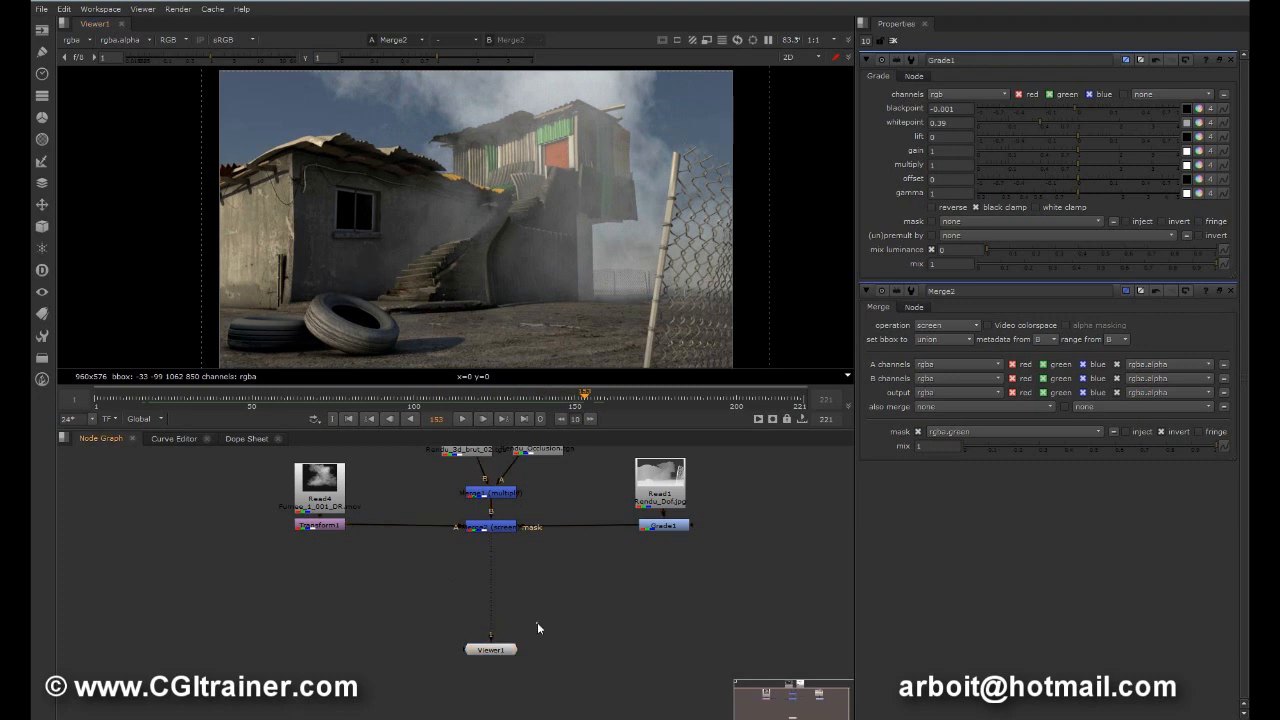
Step: Add a Blur node between Merge2 and the viewer, with its size set to 27
key(b)
drag(537, 625, 497, 578)
drag(956, 109, 1082, 114)
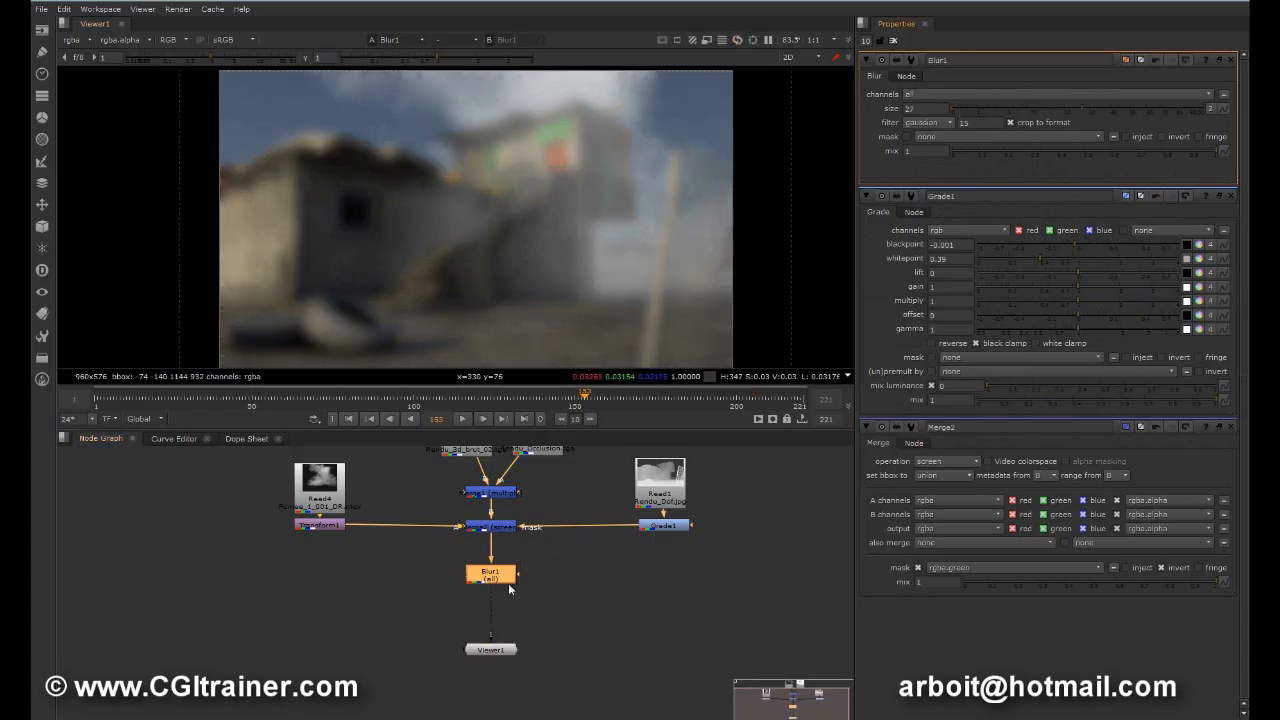
Step: Rearrange the Blur1, Read1 and Grade1 nodes to leave room for a second connection from the depth pass
mouse_move(518, 577)
mouse_down()
mouse_move(563, 591)
mouse_move(483, 591)
mouse_move(515, 589)
mouse_up()
drag(671, 487, 673, 468)
drag(521, 583, 598, 600)
drag(656, 520, 597, 527)
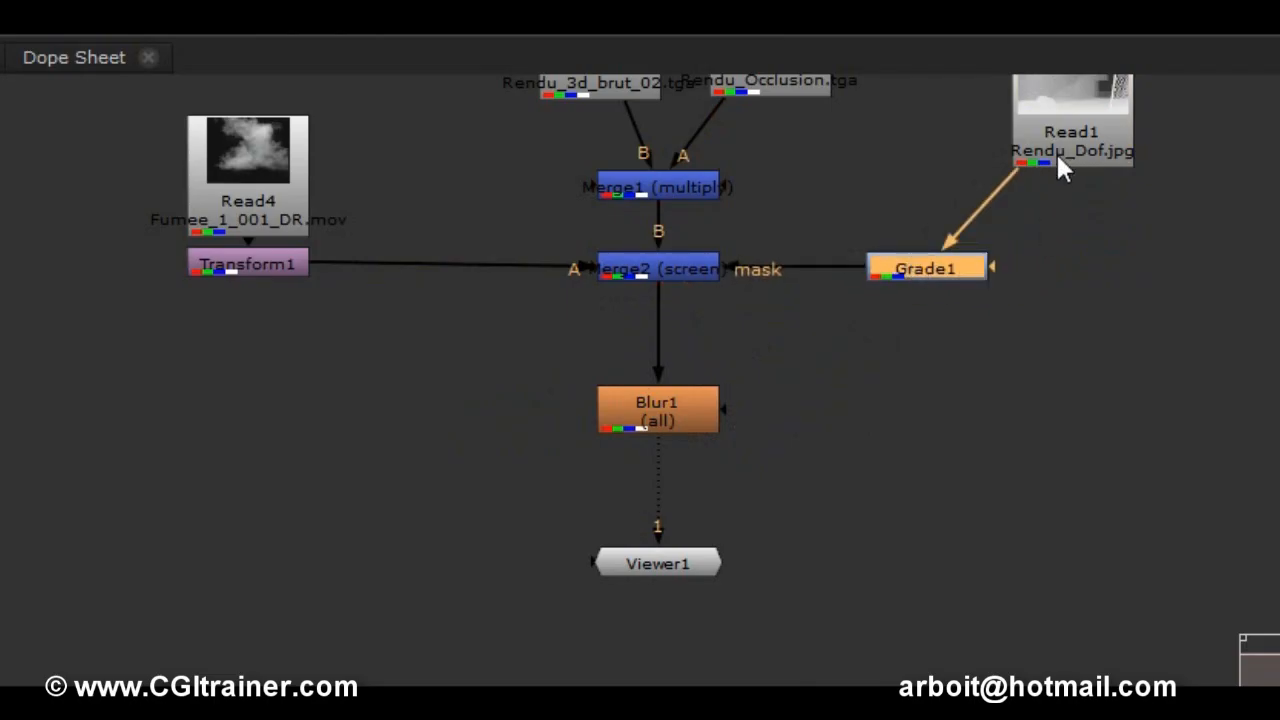
Step: Add a Dot below Read1 level with Blur1, and connect Blur1's mask input to the depth pass through it
ctrl+drag(982, 210, 1206, 230)
ctrl+drag(1183, 275, 1077, 143)
drag(1171, 278, 1068, 418)
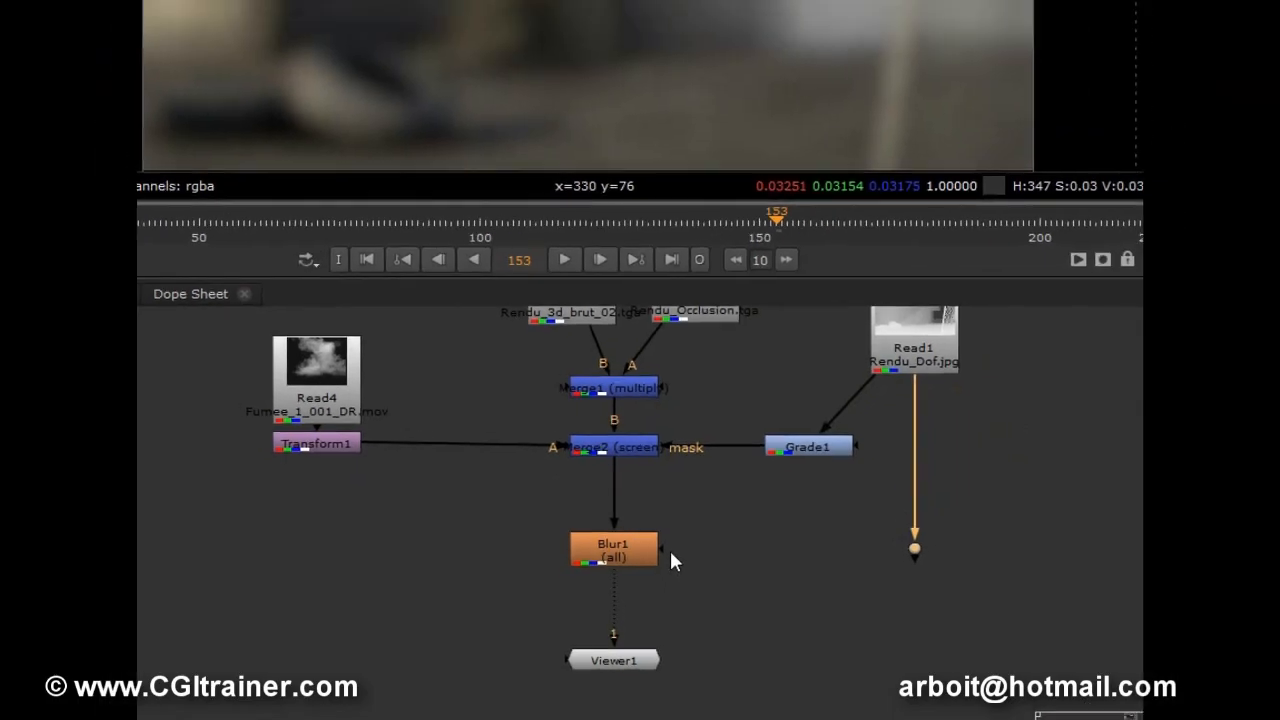
drag(662, 550, 914, 548)
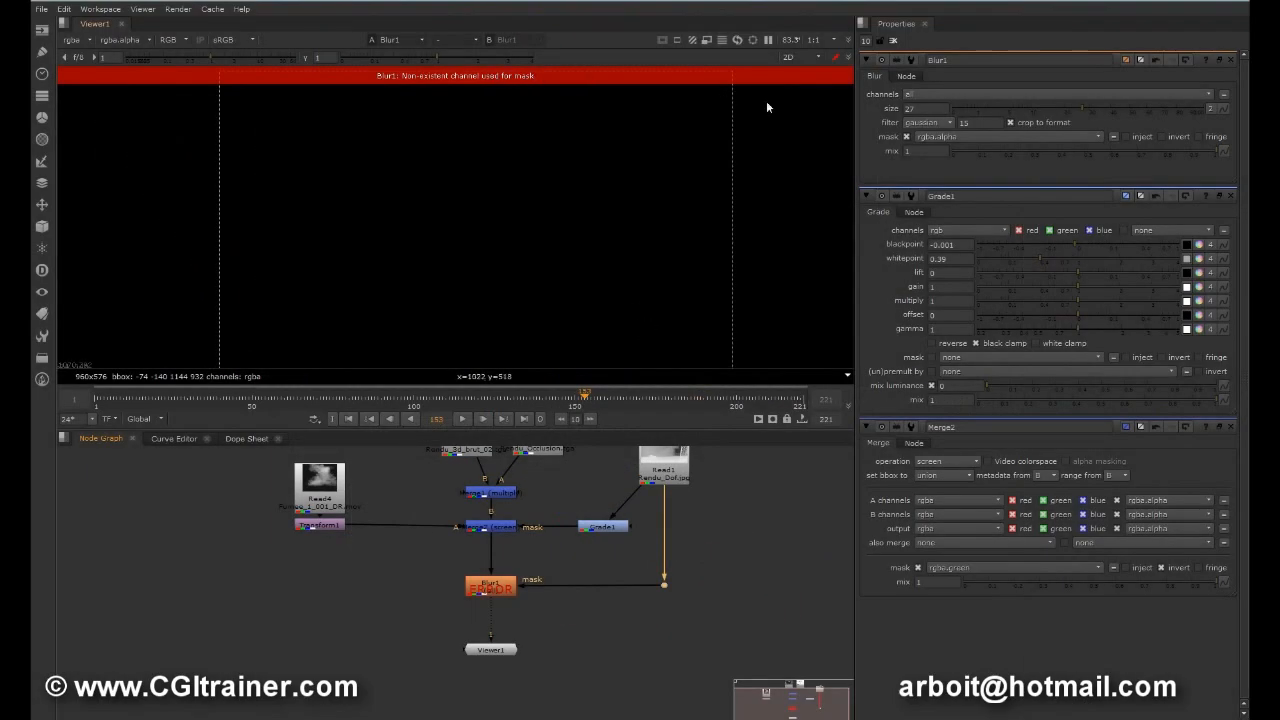
Step: Set Blur1's mask channel to rgba.green and try inverting the mask
click(940, 137)
click(944, 175)
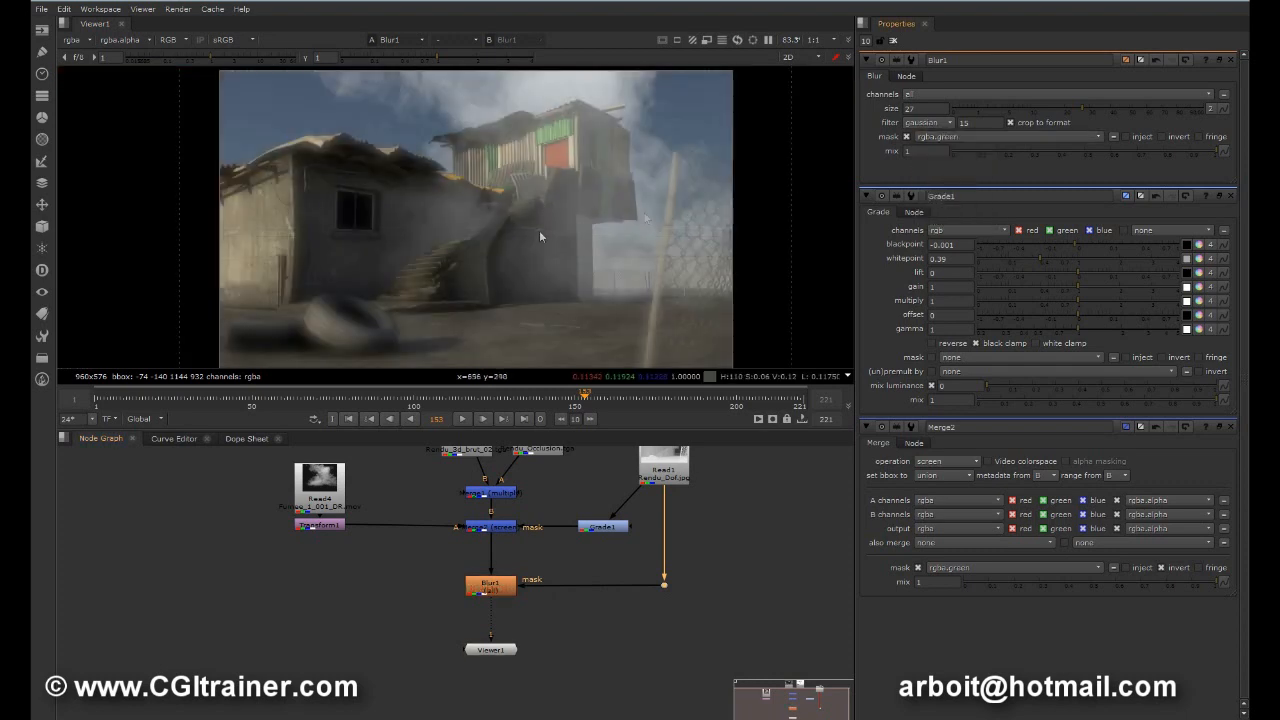
click(1173, 142)
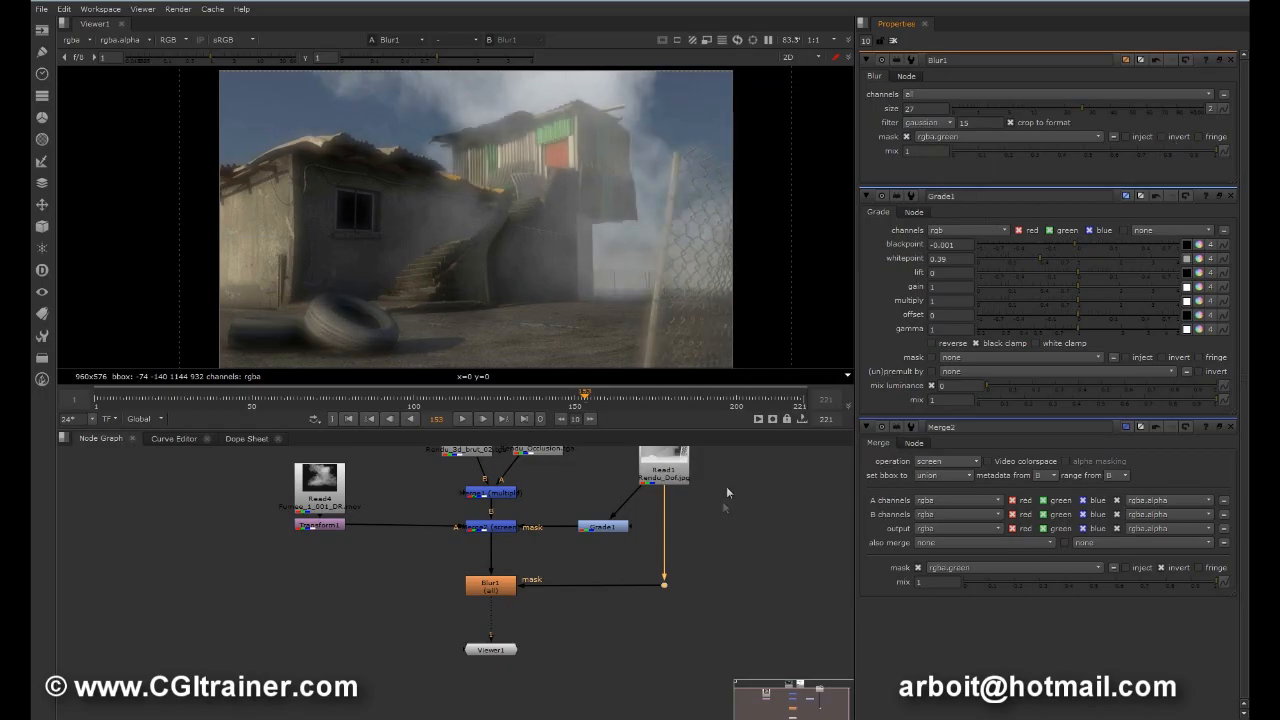
Step: Insert a Grade node between the Dot and Blur1's mask input, with blackpoint 0.58 and whitepoint 0.82
click(675, 472)
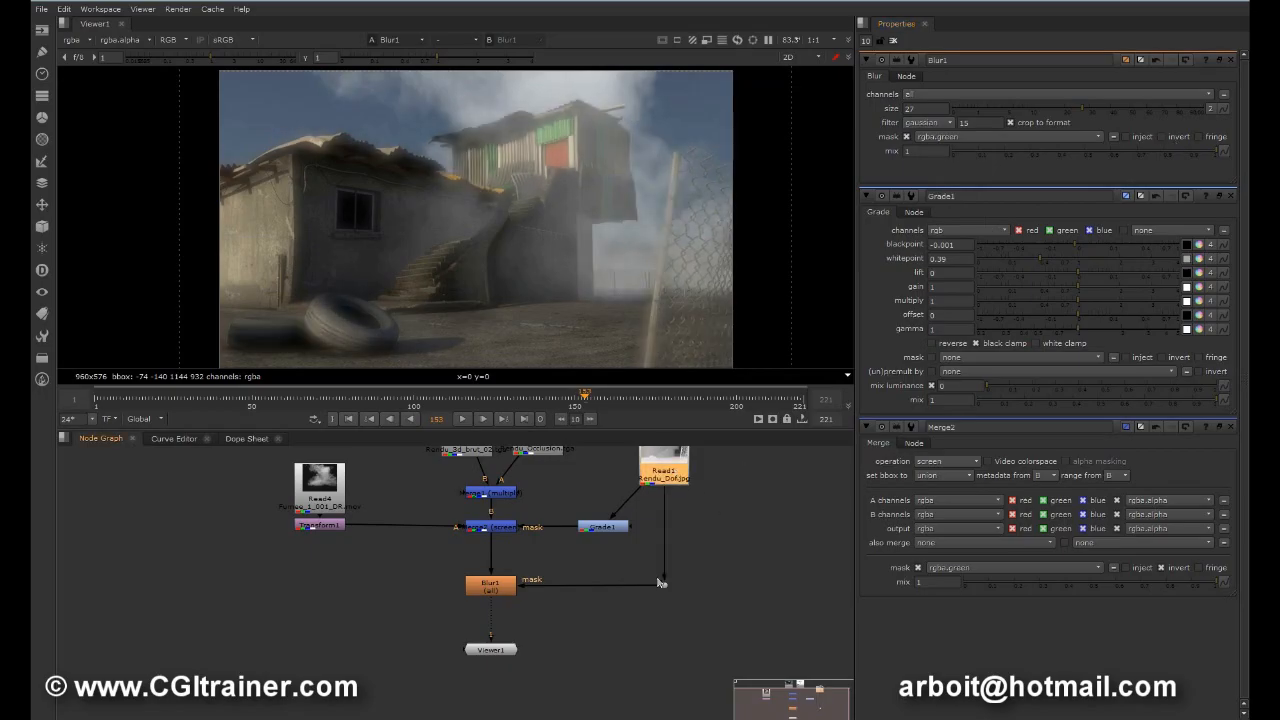
click(662, 585)
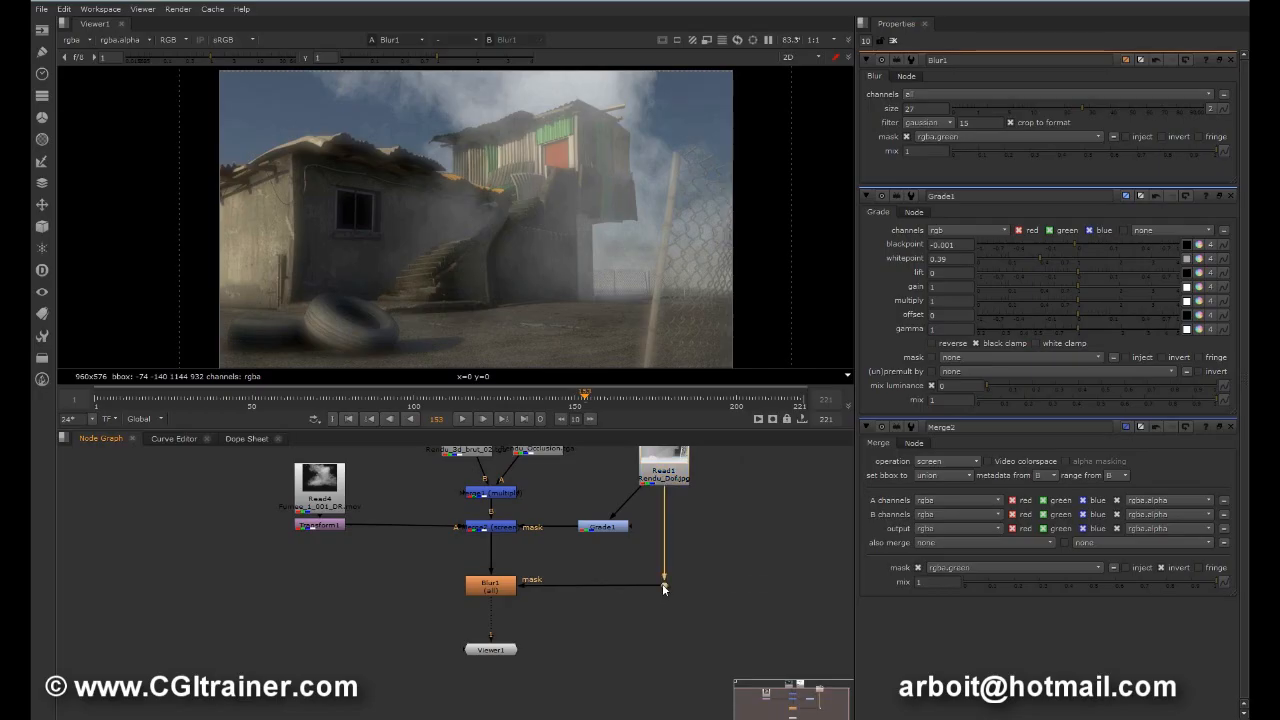
key(g)
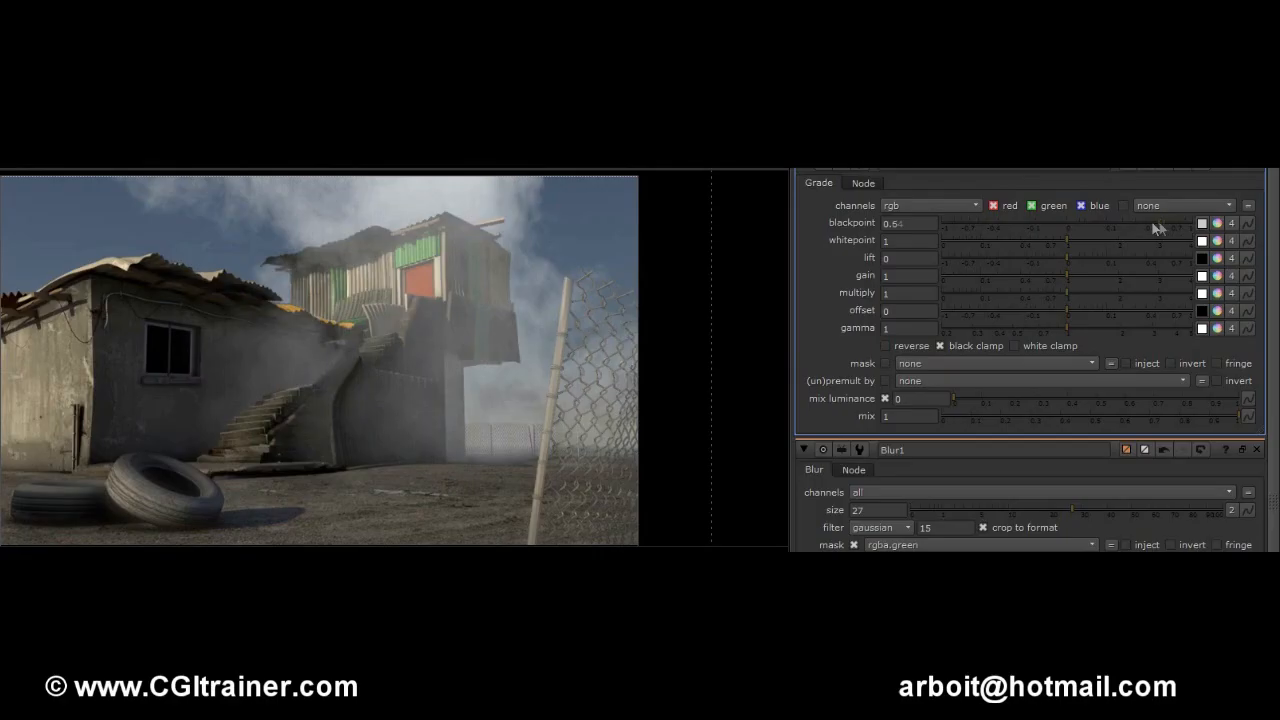
mouse_move(1157, 228)
mouse_down()
mouse_move(1023, 237)
mouse_move(1163, 237)
mouse_up()
mouse_move(1068, 242)
mouse_down()
mouse_move(979, 248)
mouse_move(1060, 242)
mouse_move(1021, 264)
mouse_move(1076, 255)
mouse_move(1017, 258)
mouse_move(1055, 255)
mouse_up()
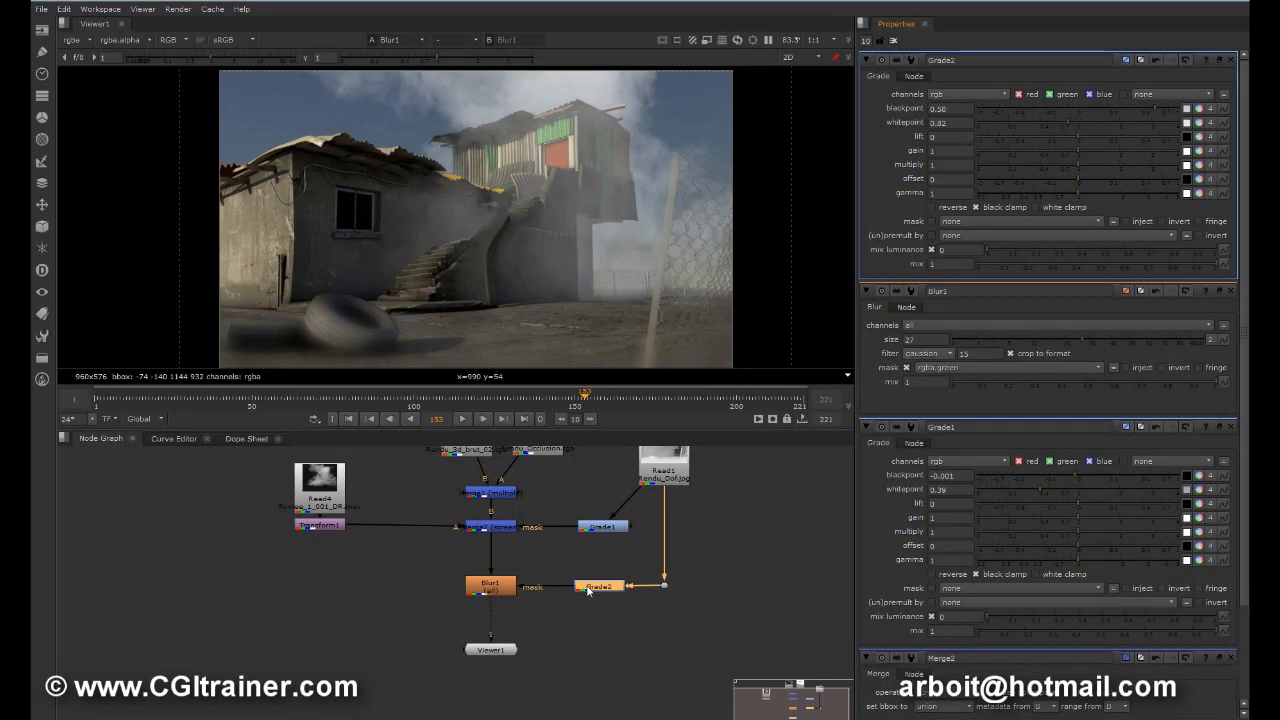
Step: Display Grade2 in the viewer, set its whitepoint to 0.28, and return to the Blur1 result and properties
key(1)
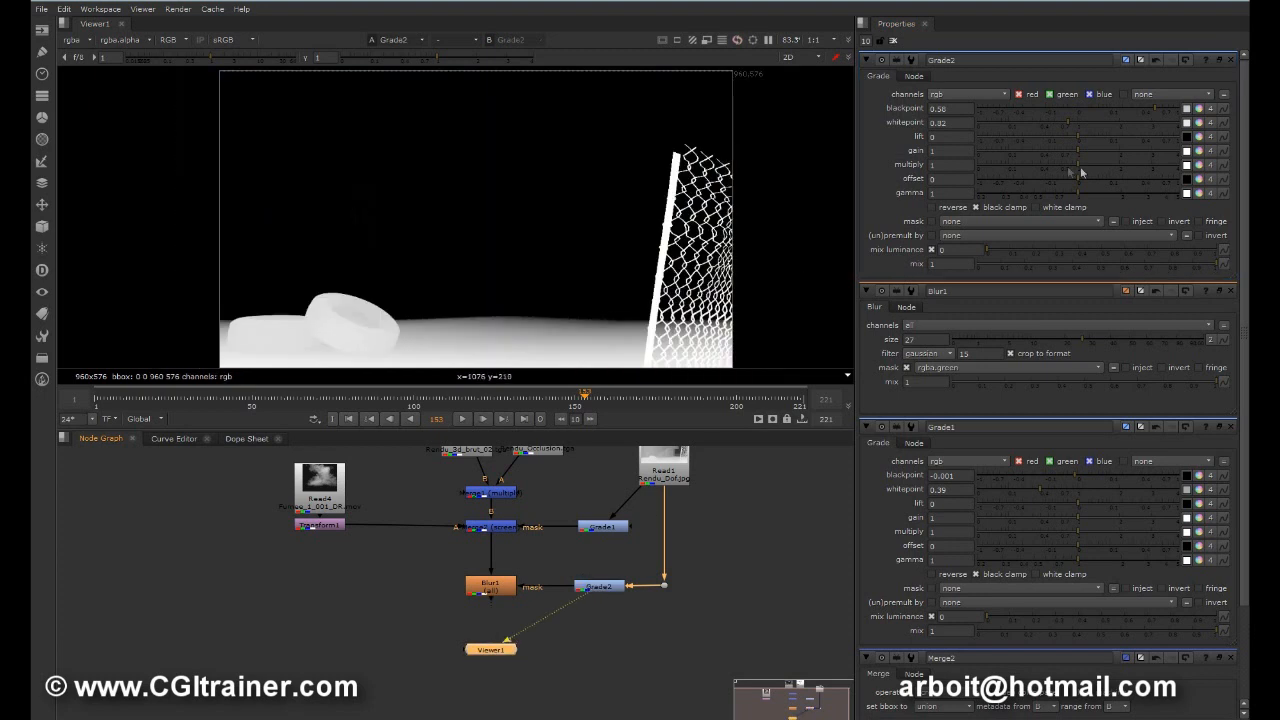
drag(1075, 127, 1030, 130)
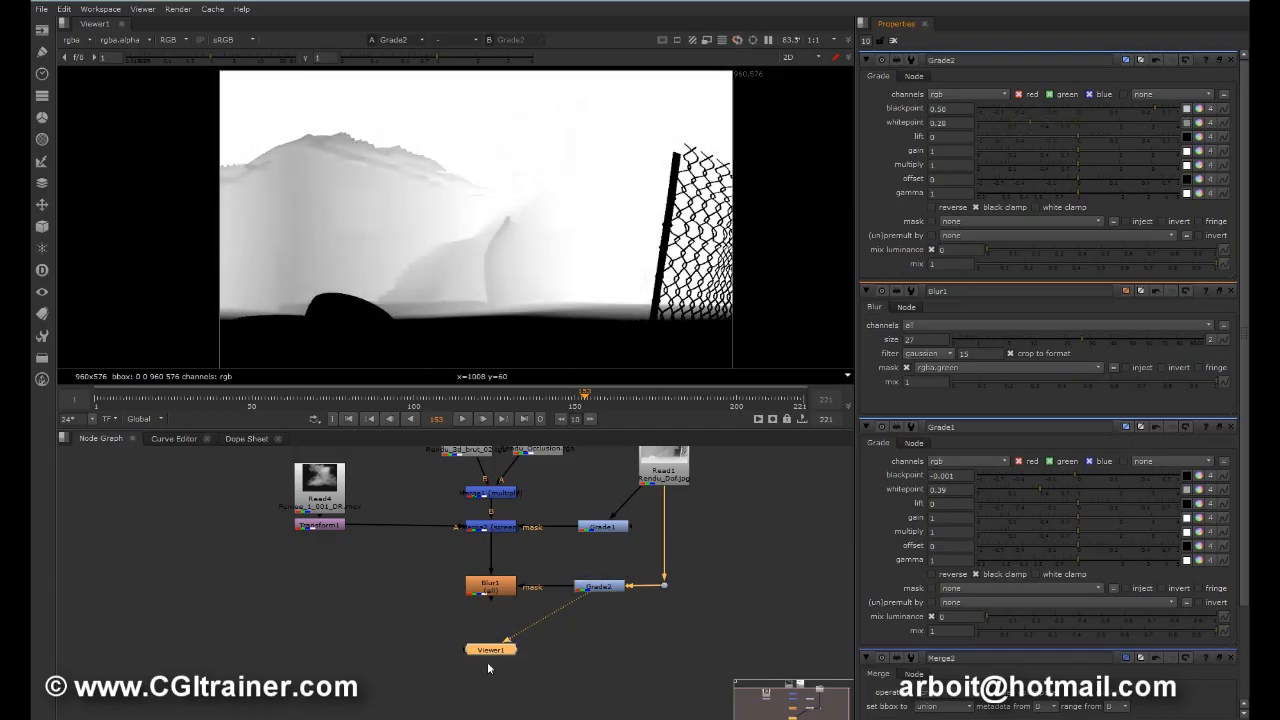
drag(584, 597, 504, 582)
double_click(504, 582)
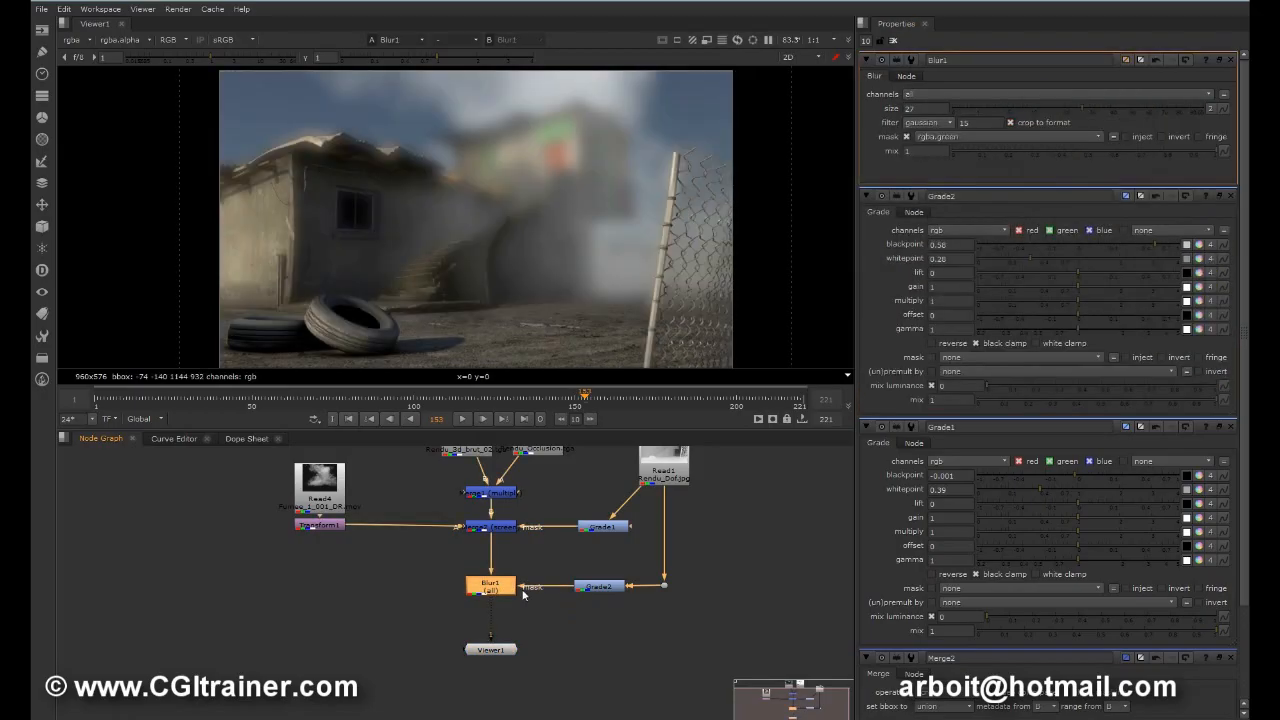
Step: Toggle Blur1's mask inversion on and off to compare foreground and background blur, leaving it off
click(1161, 137)
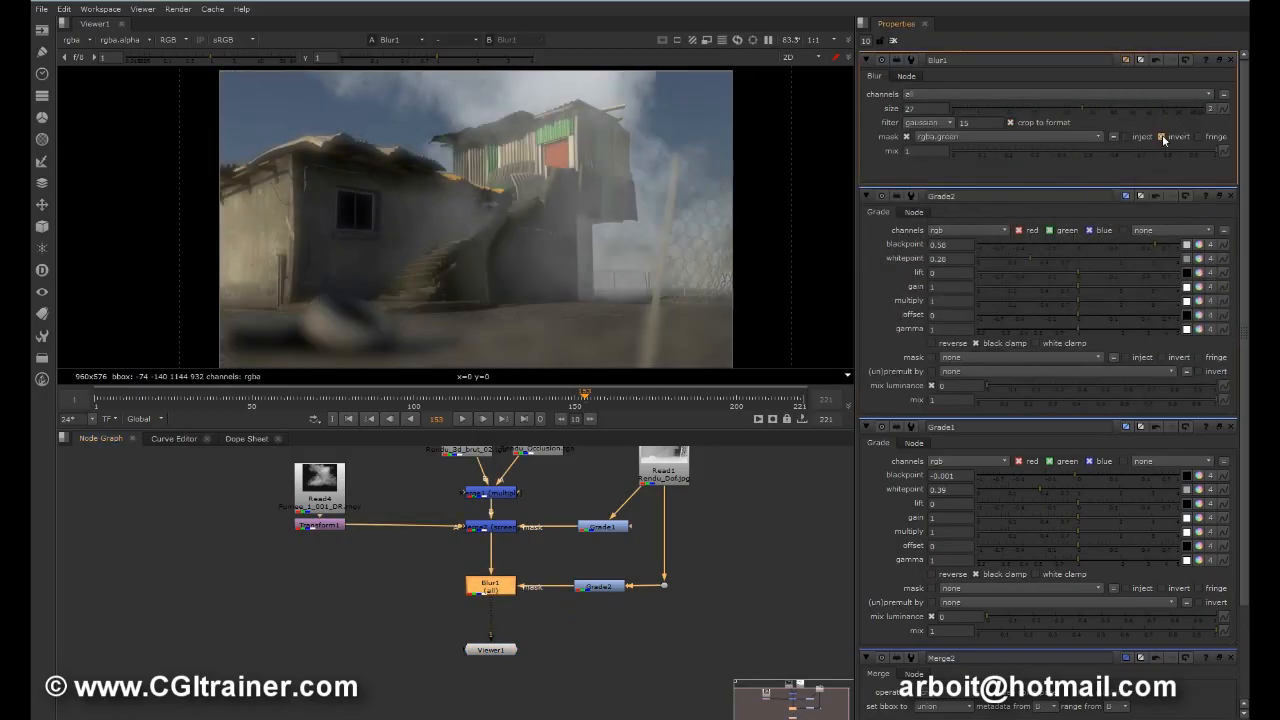
click(1161, 137)
click(1161, 137)
click(1161, 137)
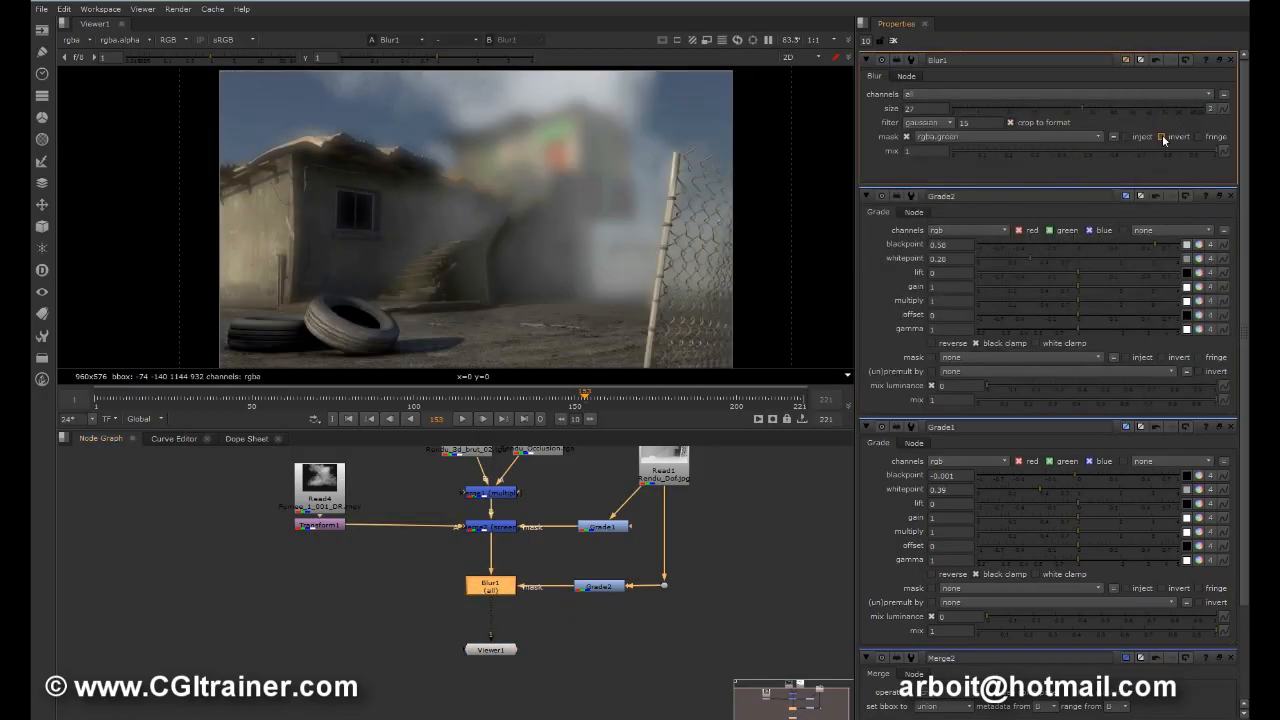
Step: Shift Grade2 and Blur1 sideways and lower Viewer1 to free up space in the node graph
drag(594, 589, 587, 589)
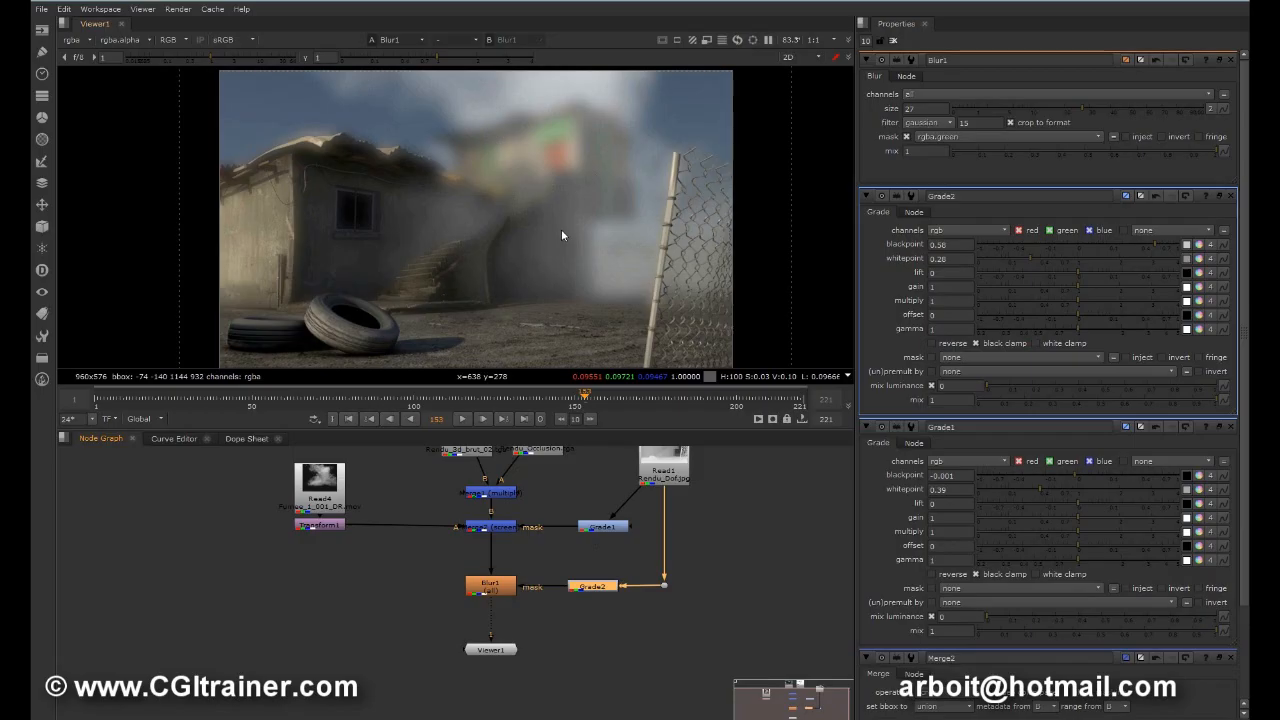
drag(496, 662, 497, 681)
click(490, 588)
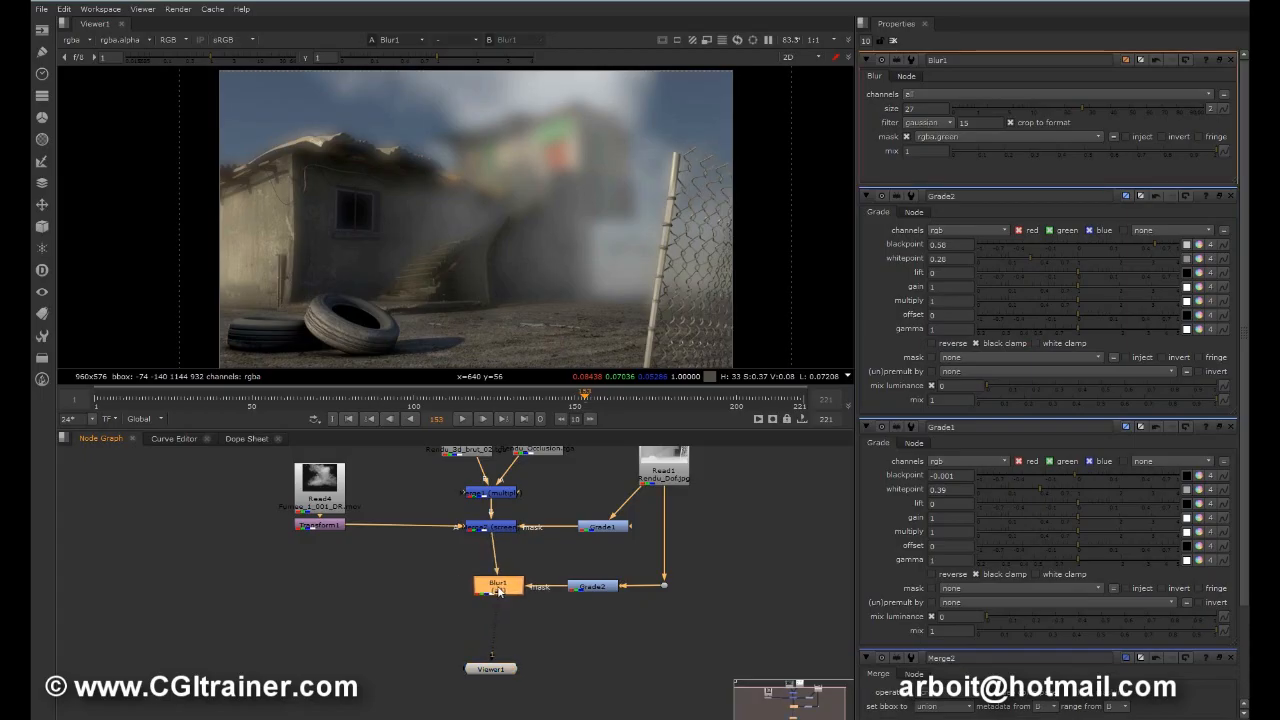
drag(489, 590, 462, 590)
Step: Add a ZDefocus node on the smoke side of Blur1, and realign Blur1 under Merge2
click(155, 561)
key(Tab)
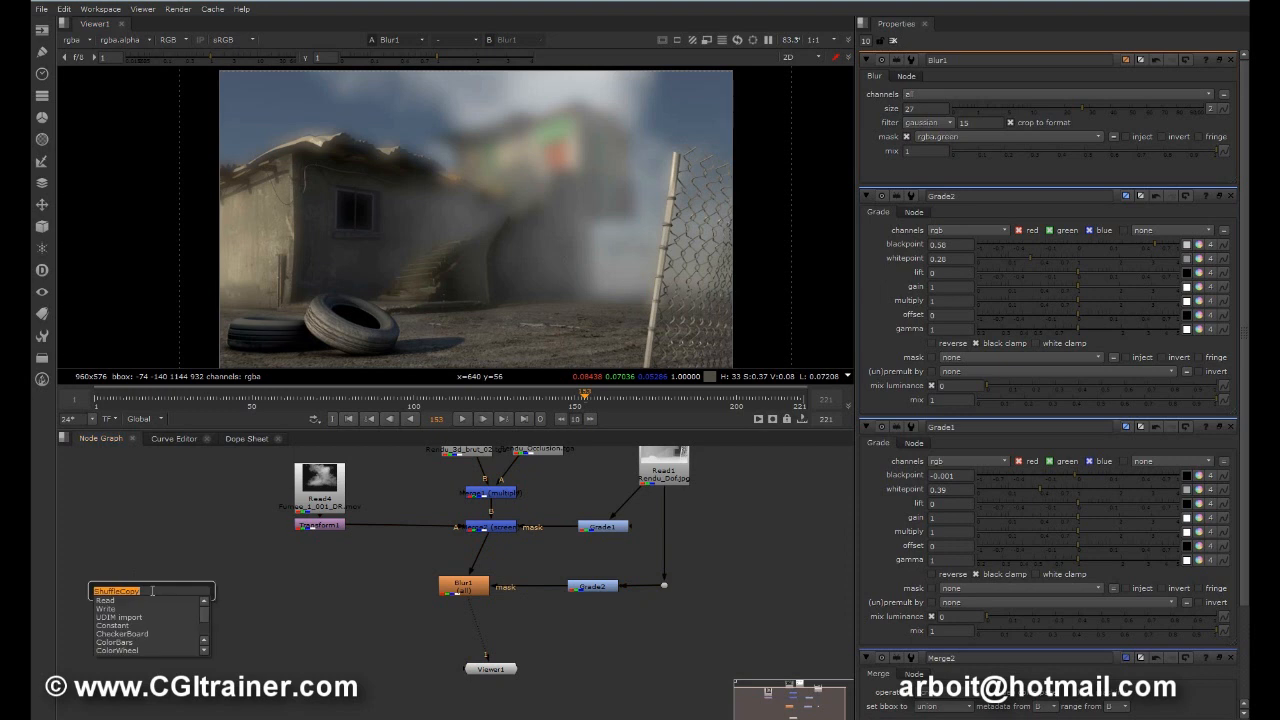
text(zdefocus)
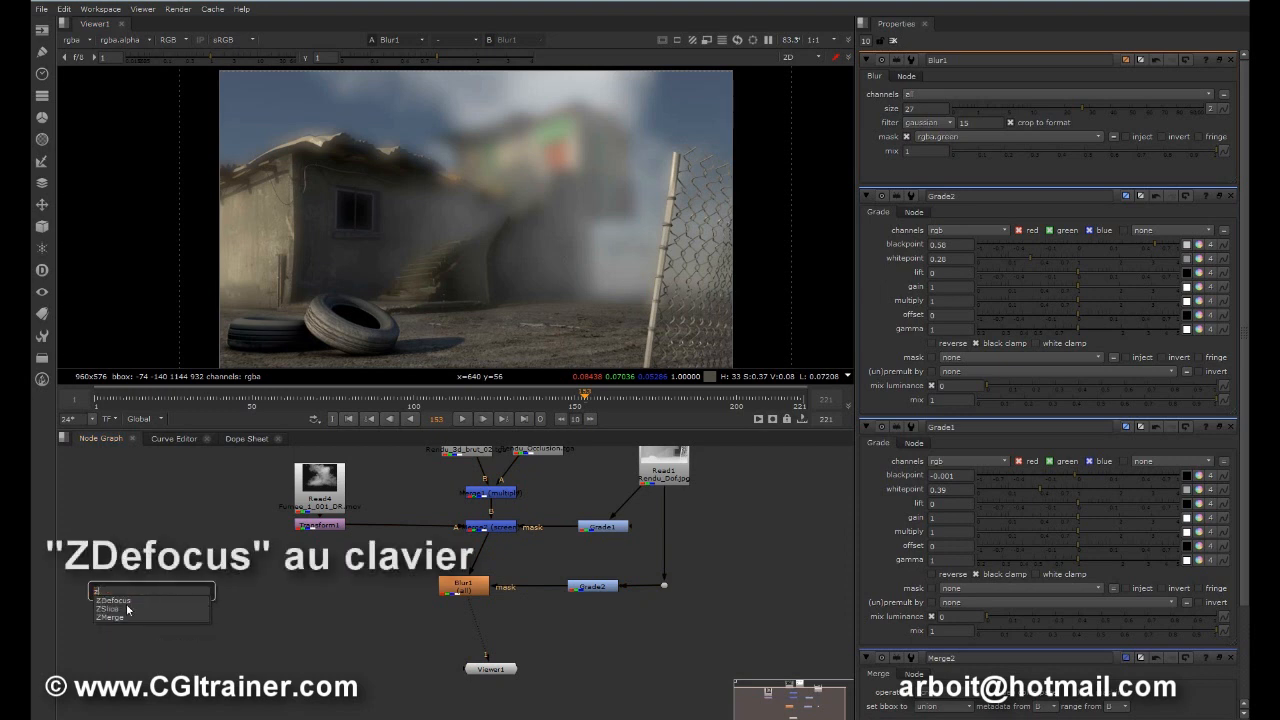
key(Return)
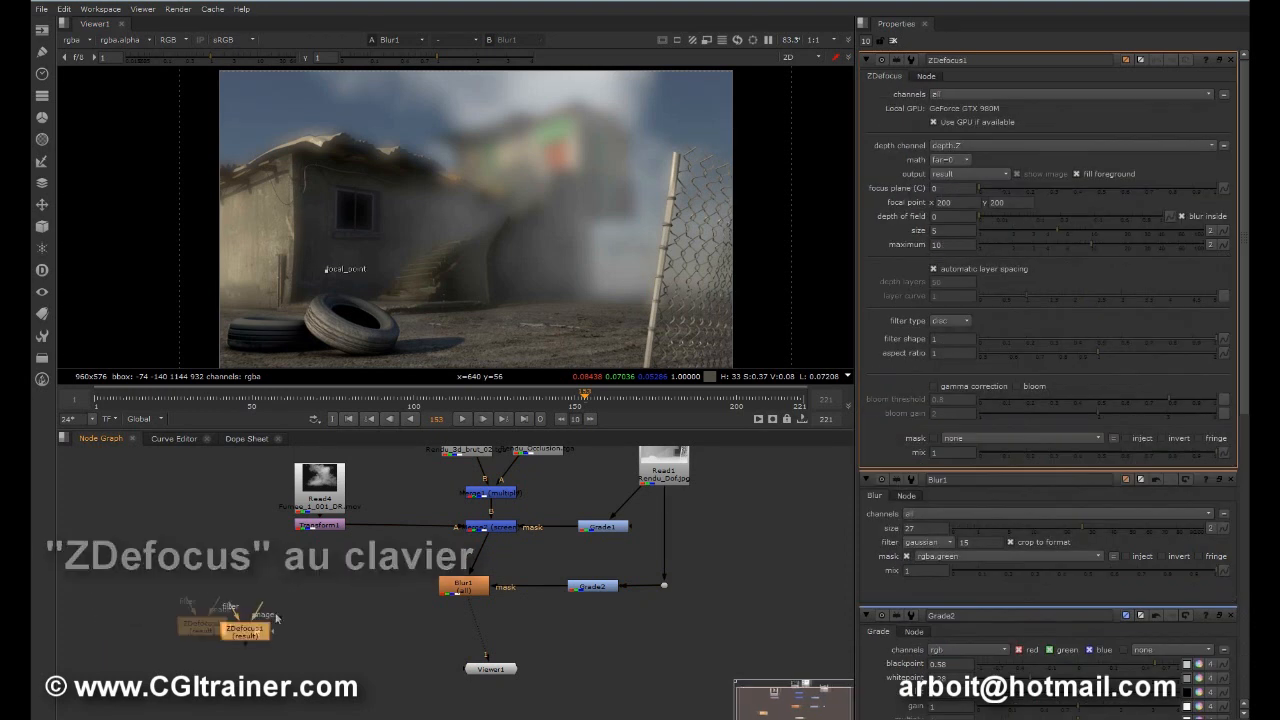
click(325, 606)
drag(458, 588, 485, 588)
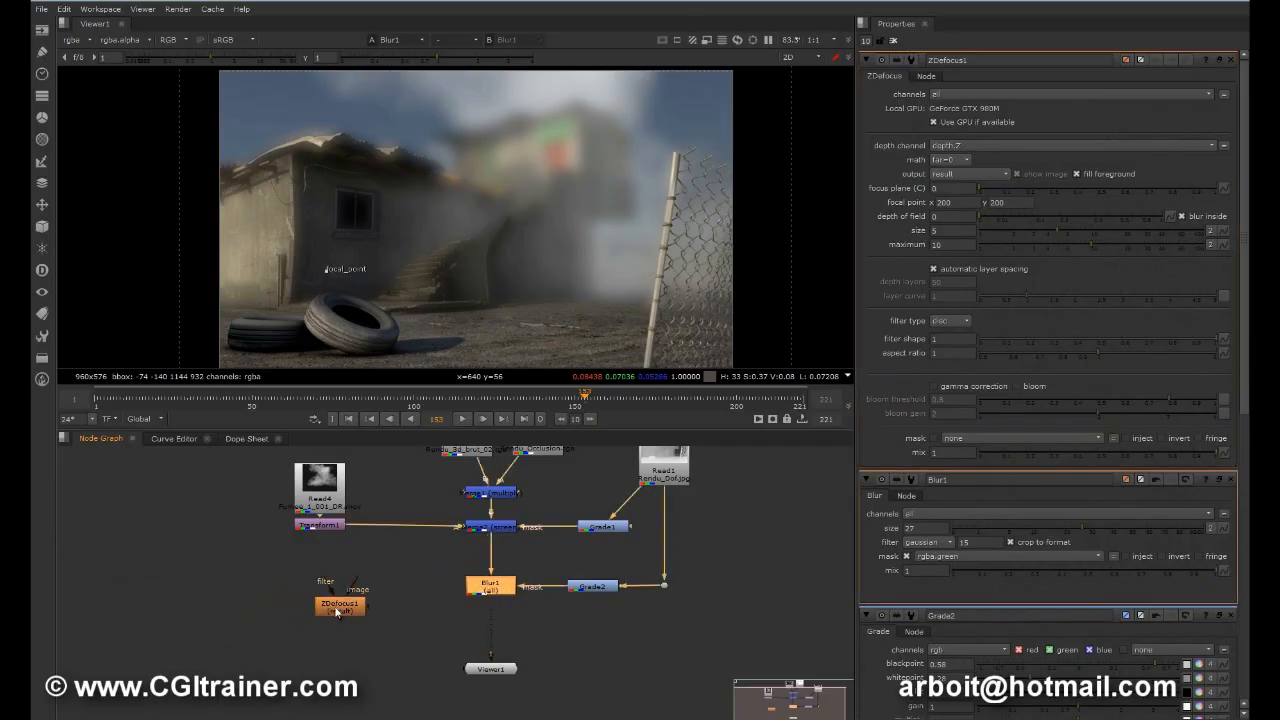
scroll(337, 605, up, 4)
drag(337, 605, 404, 617)
drag(446, 570, 444, 516)
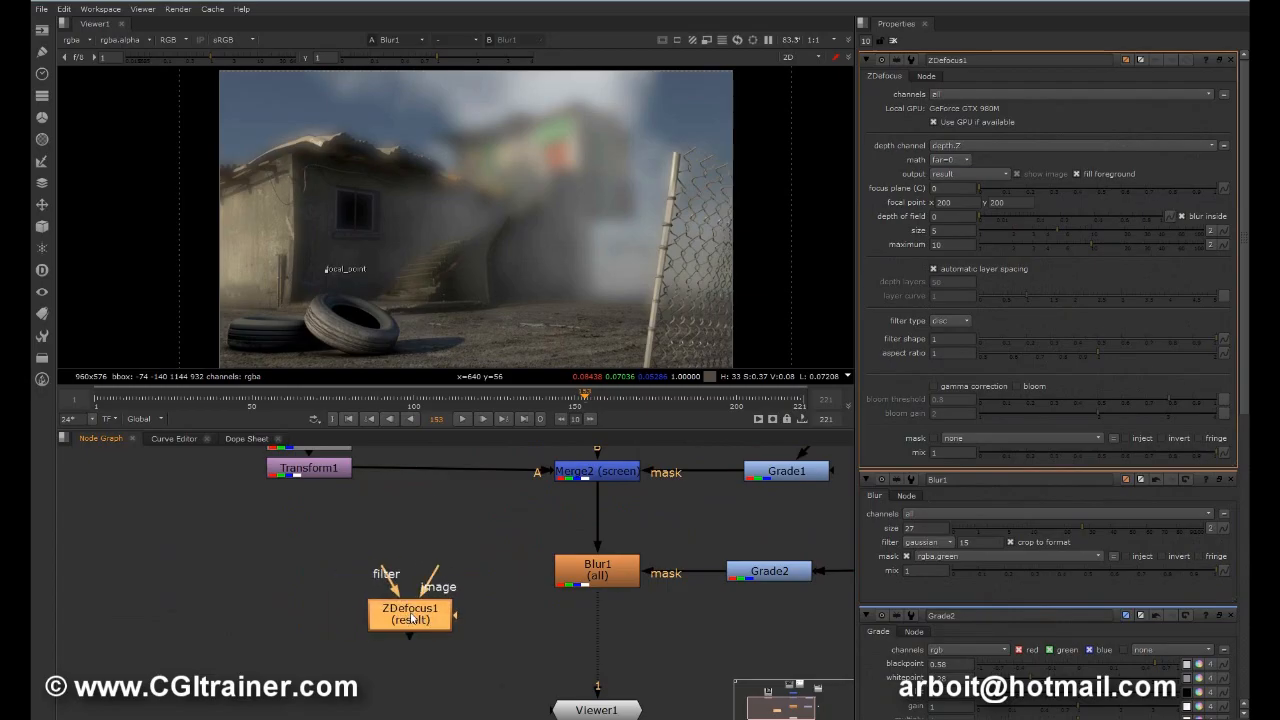
drag(412, 619, 358, 612)
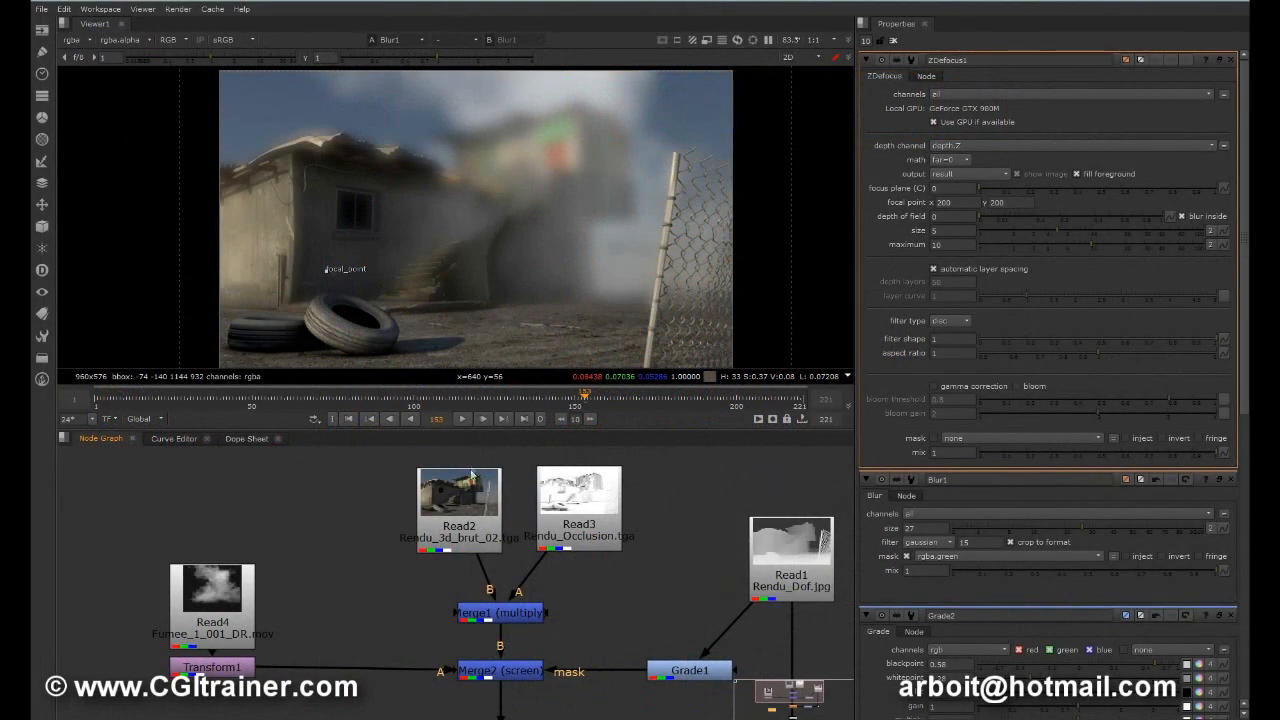
Step: Spread the Read2 and Read3 nodes further apart above Merge1, and select the Read1 depth pass
middle_drag(664, 614, 470, 539)
middle_drag(368, 562, 397, 653)
drag(412, 522, 468, 502)
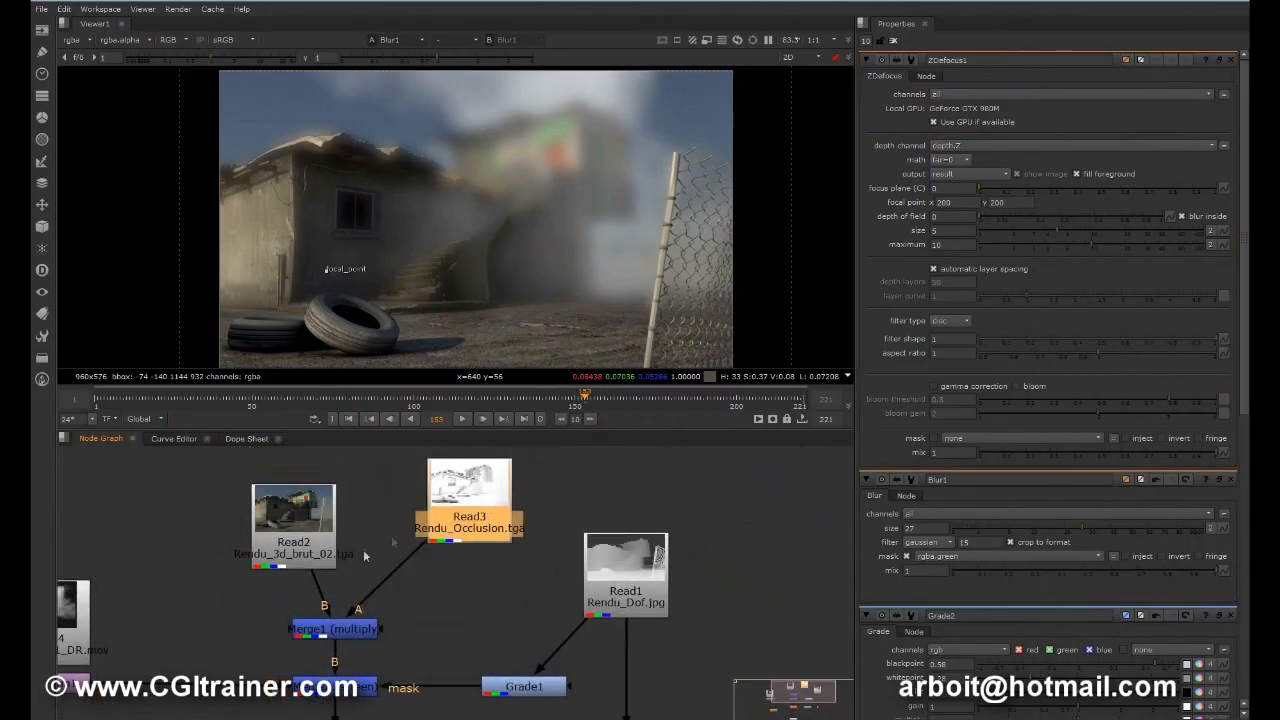
drag(290, 510, 266, 487)
click(634, 580)
middle_drag(430, 601, 480, 459)
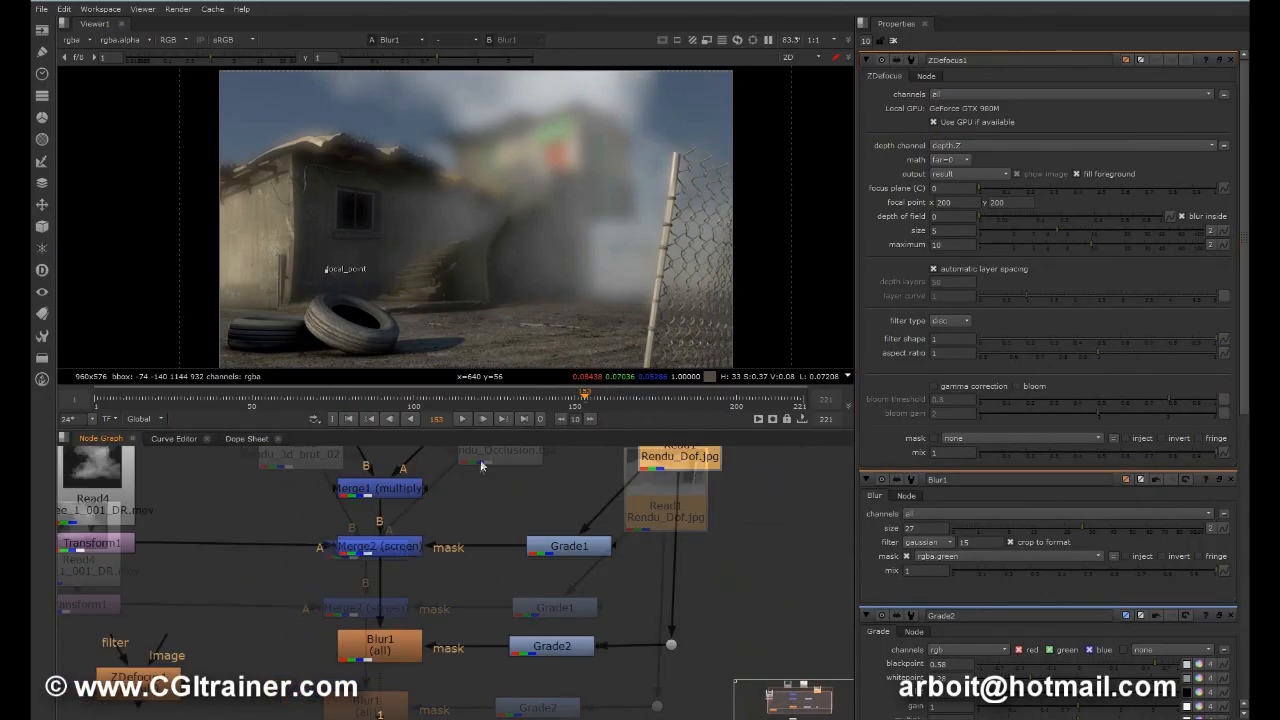
Step: Move ZDefocus1 closer to the main chain and delete the Blur1 node
scroll(460, 587, down, 2)
middle_drag(423, 651, 435, 580)
click(404, 545)
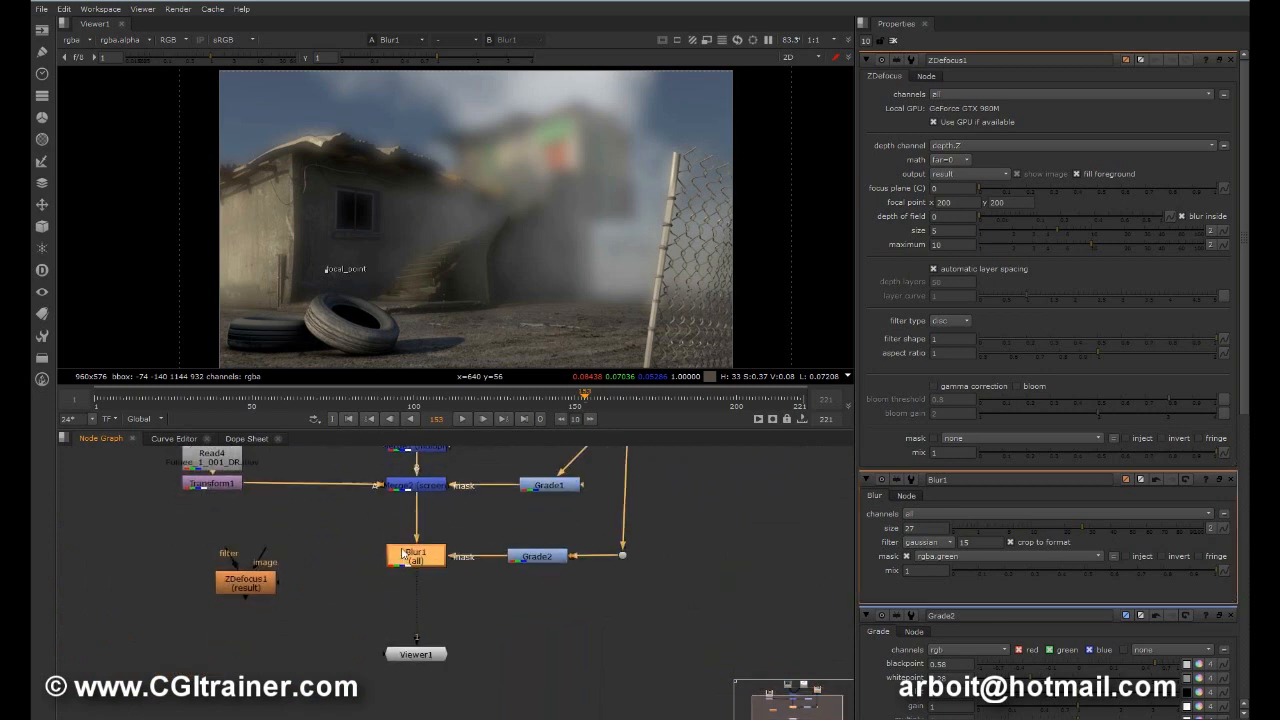
drag(238, 590, 295, 590)
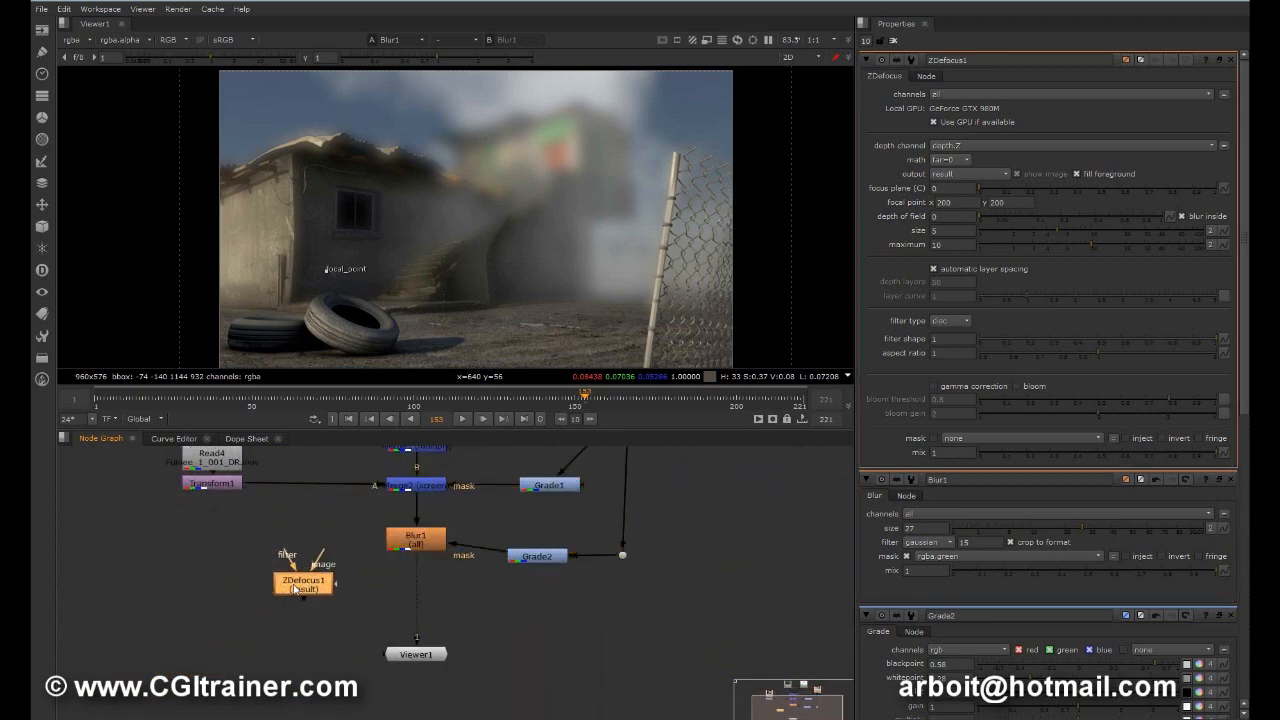
drag(407, 545, 407, 561)
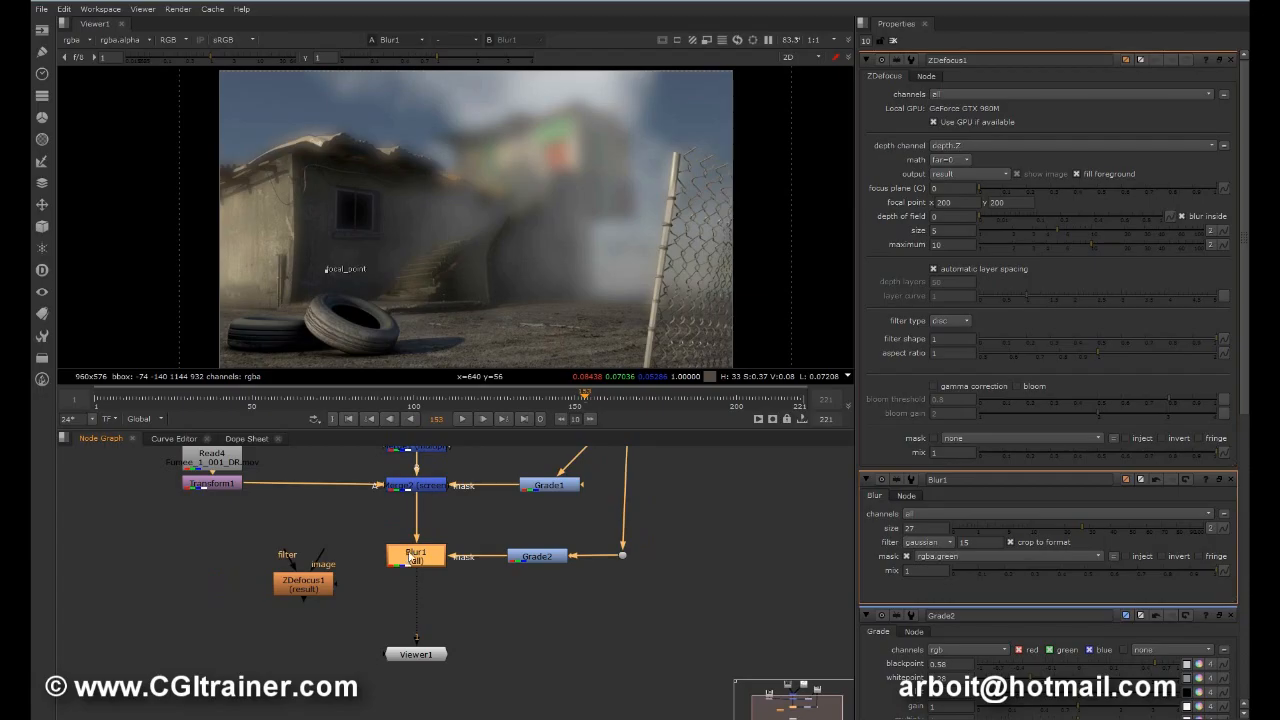
mouse_move(410, 560)
mouse_down()
mouse_move(407, 547)
mouse_move(404, 558)
mouse_up()
key(Delete)
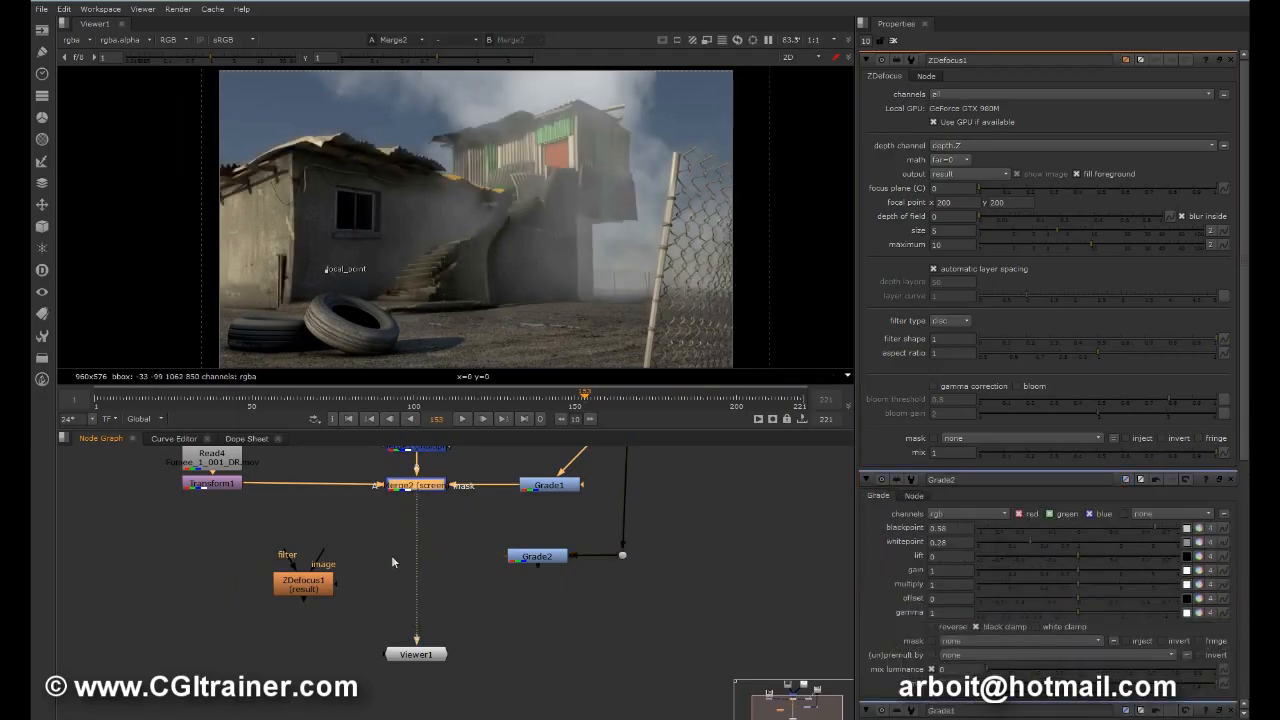
Step: Reposition Grade2, the Dot, Viewer1 and ZDefocus1 to clear the space below Merge2
drag(529, 557, 647, 555)
drag(588, 583, 587, 610)
middle_drag(446, 573, 441, 696)
mouse_move(628, 535)
mouse_down()
mouse_move(652, 541)
mouse_move(638, 540)
mouse_up()
middle_drag(484, 622, 504, 509)
drag(348, 594, 215, 603)
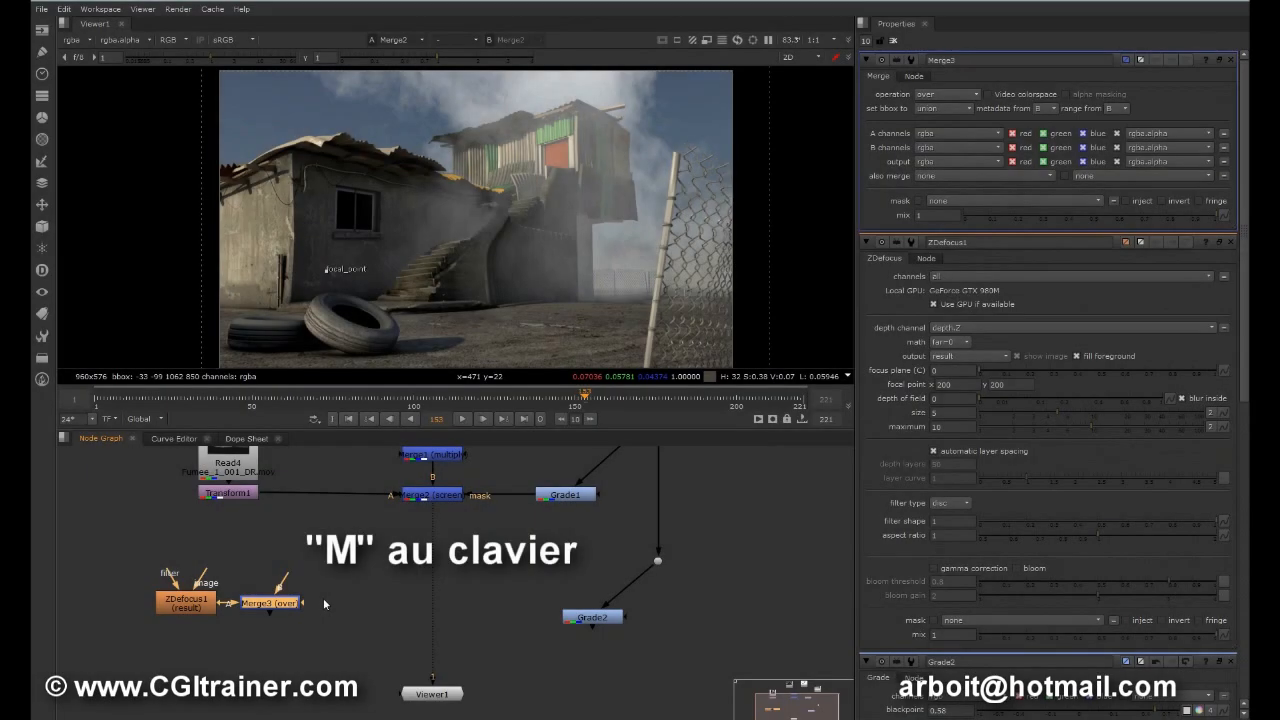
Step: Insert Merge3 into the chain below Merge2 with its A input on the depth-pass Dot, align it, and move Grade2 aside
drag(257, 604, 357, 599)
drag(234, 603, 240, 581)
drag(357, 601, 659, 596)
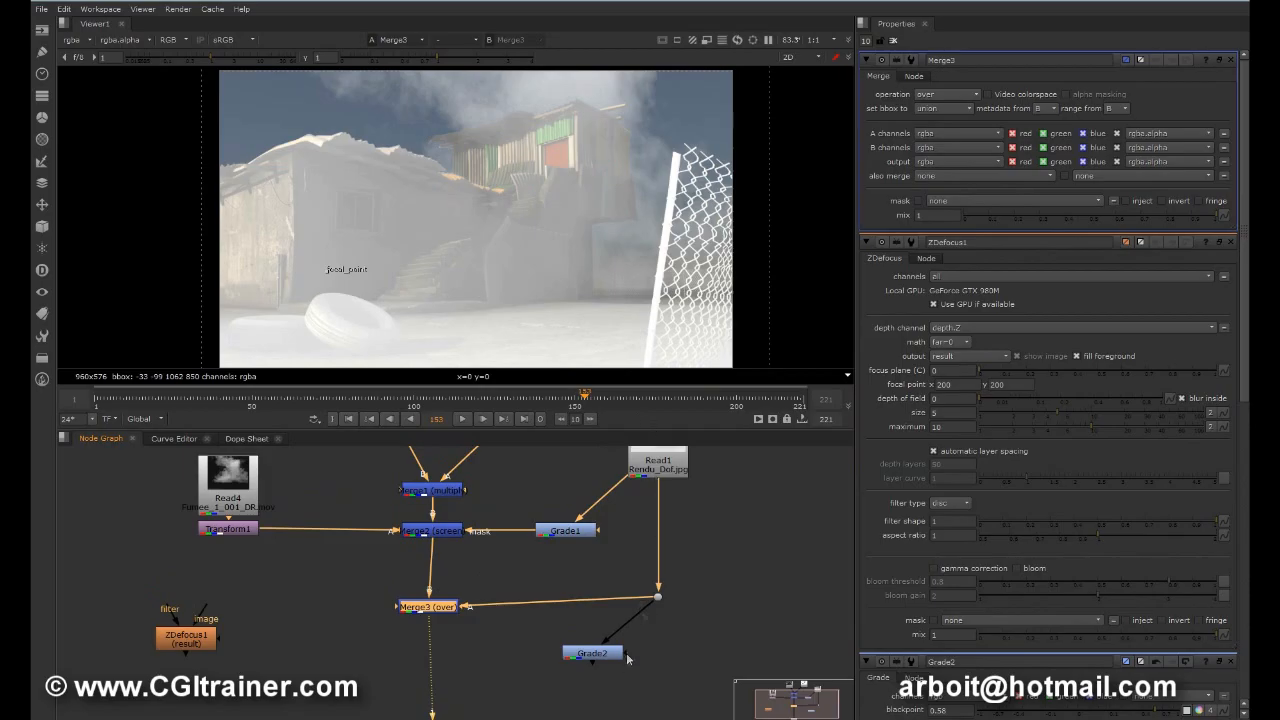
drag(603, 661, 688, 657)
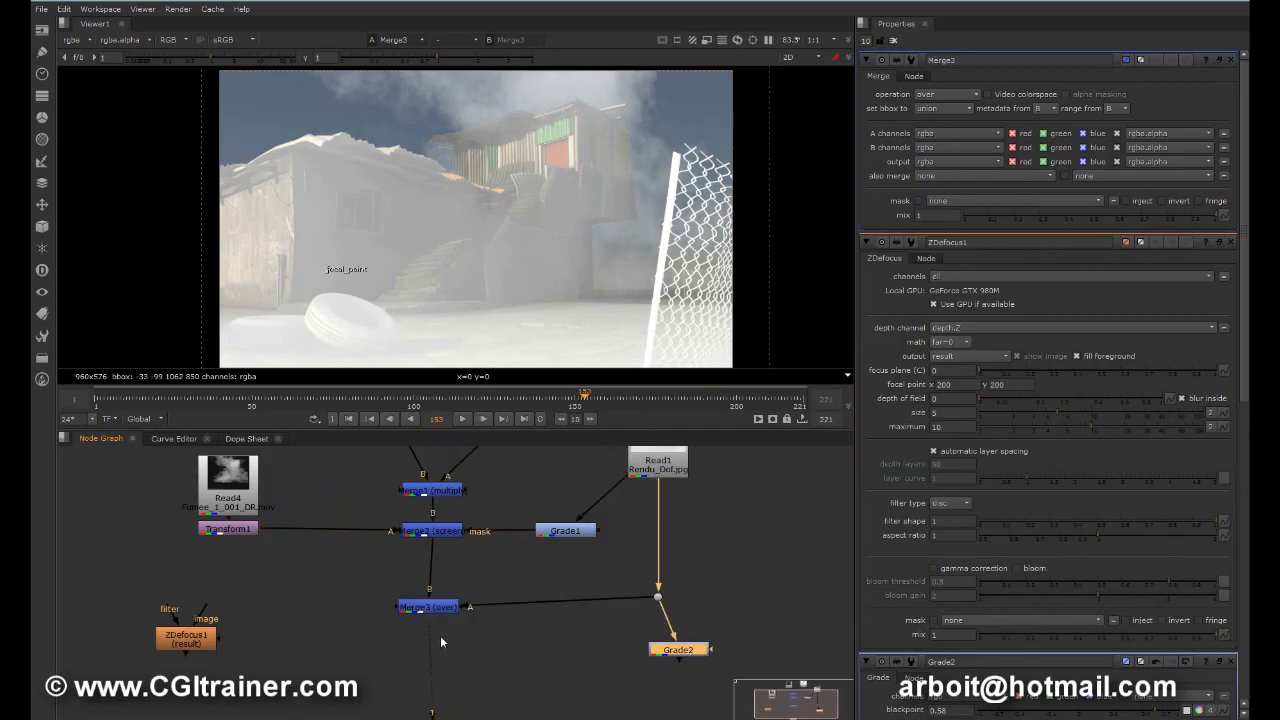
drag(430, 607, 433, 598)
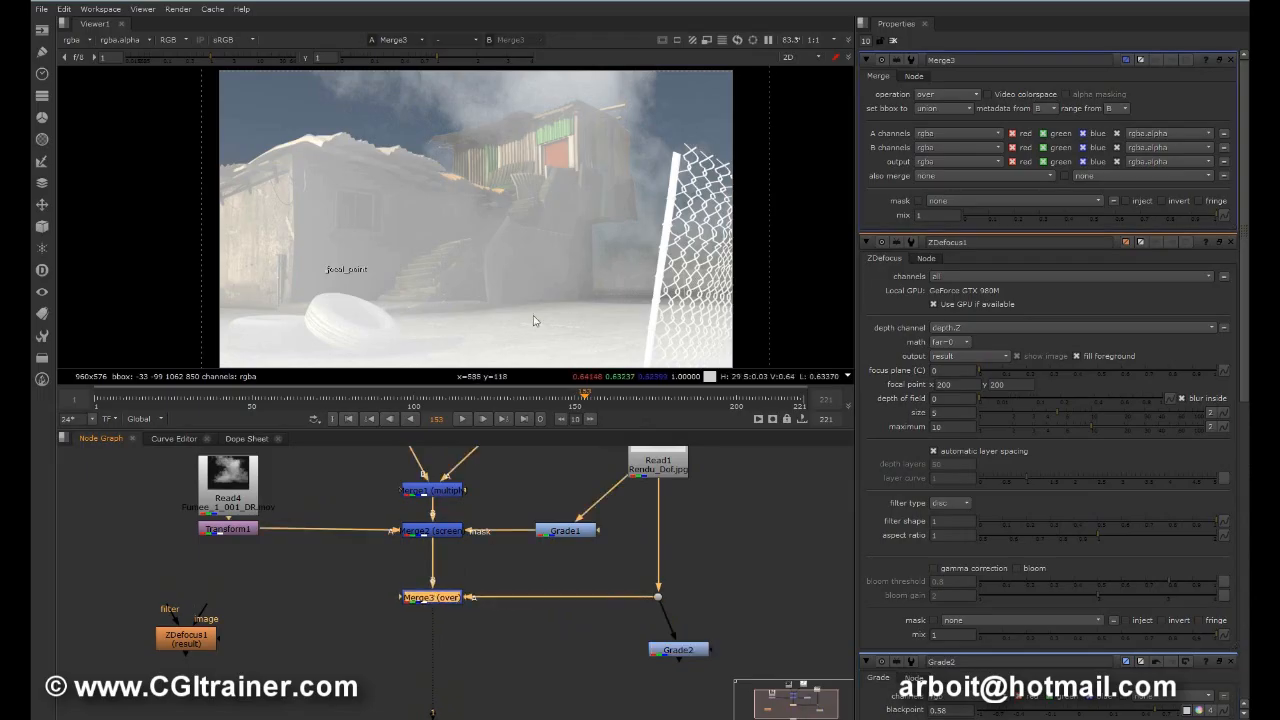
Step: Set Merge3's operation to copy and its output channels to depth, with Viewer1 placed closer below it
click(940, 94)
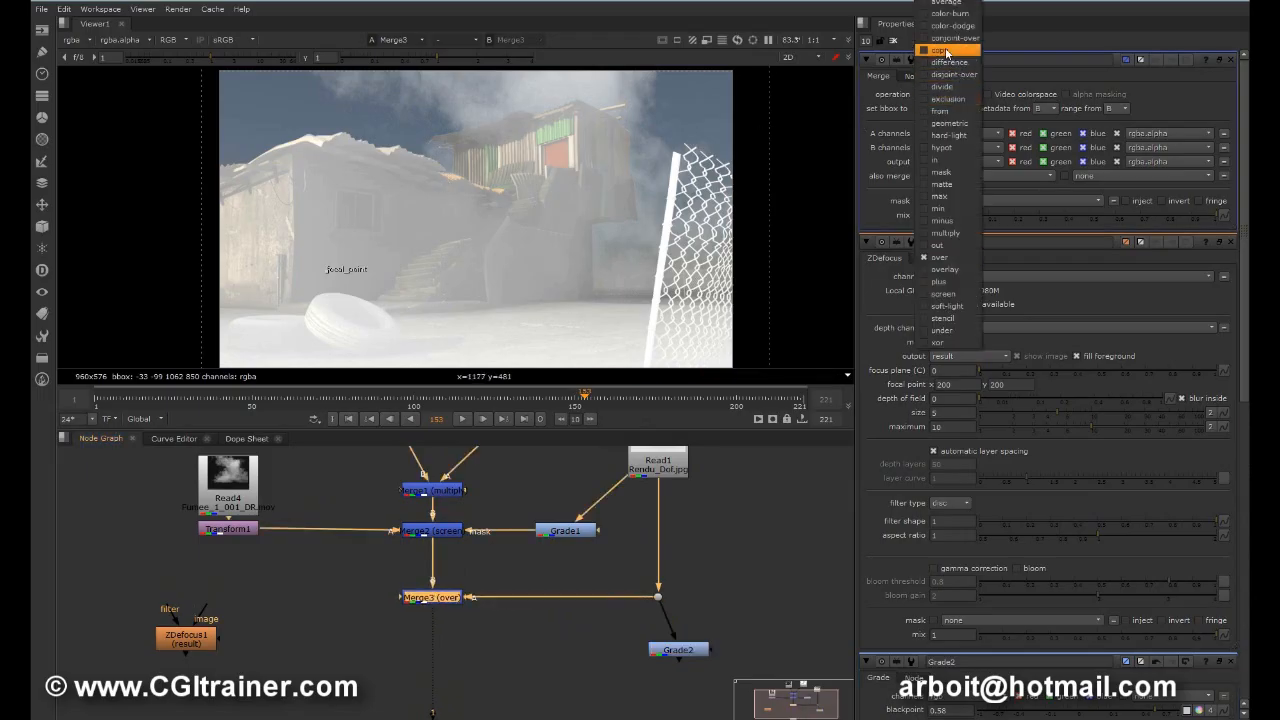
click(948, 50)
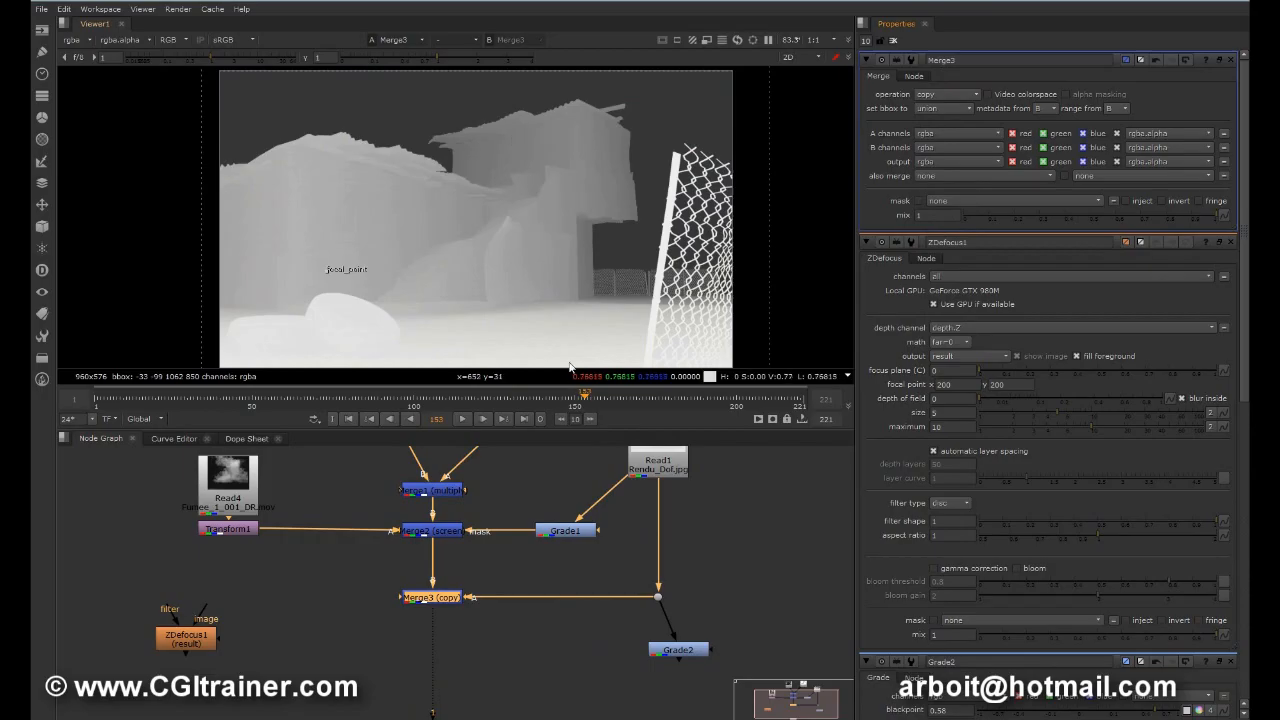
middle_drag(444, 655, 458, 588)
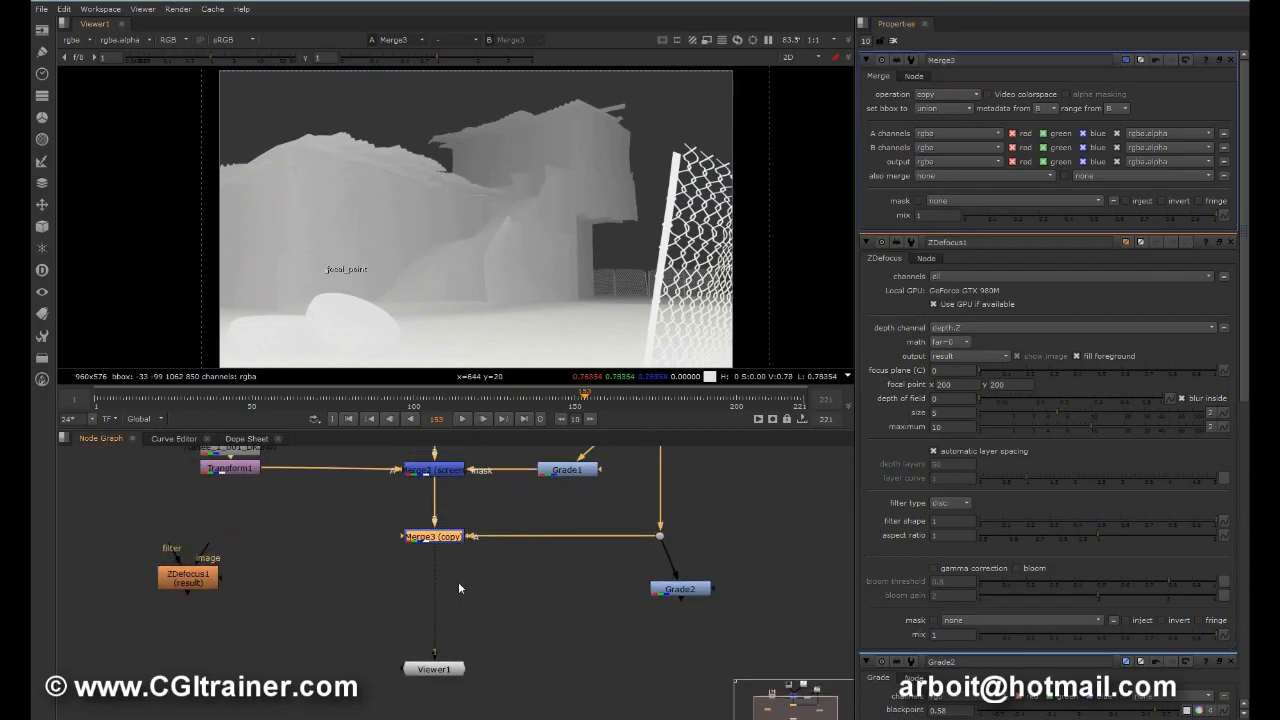
drag(422, 678, 422, 619)
middle_drag(467, 564, 462, 634)
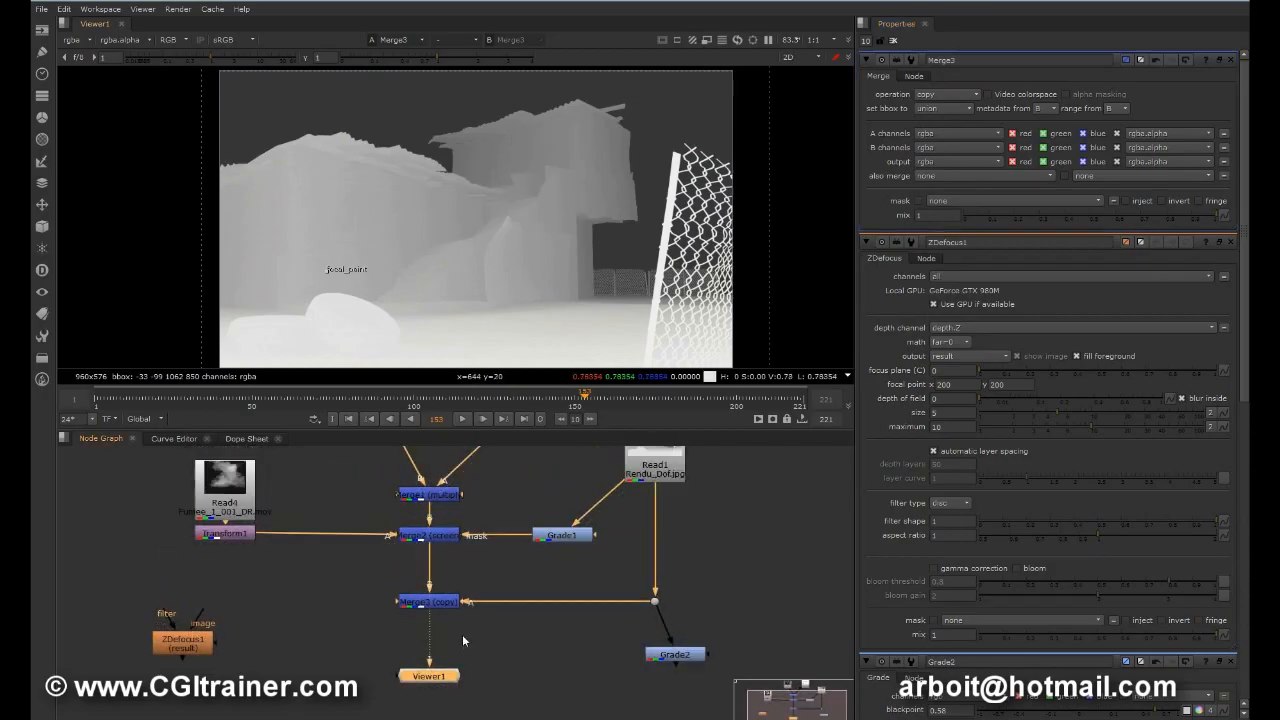
click(958, 165)
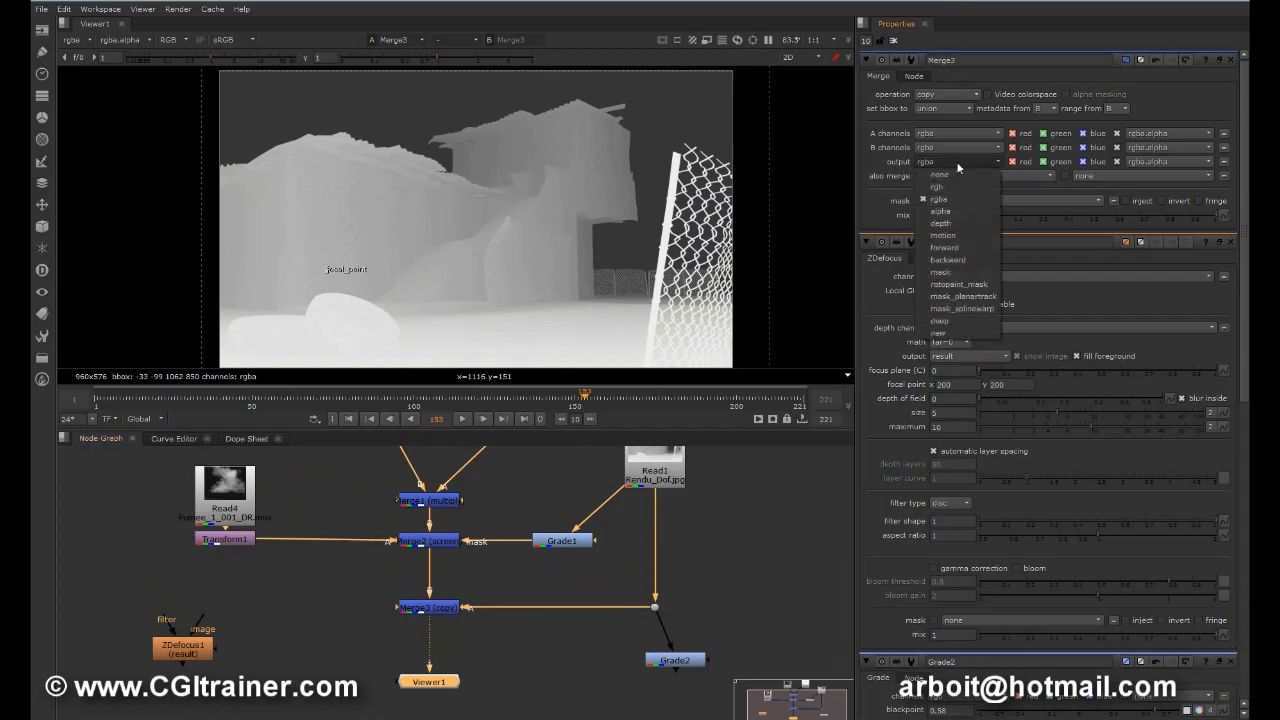
click(951, 223)
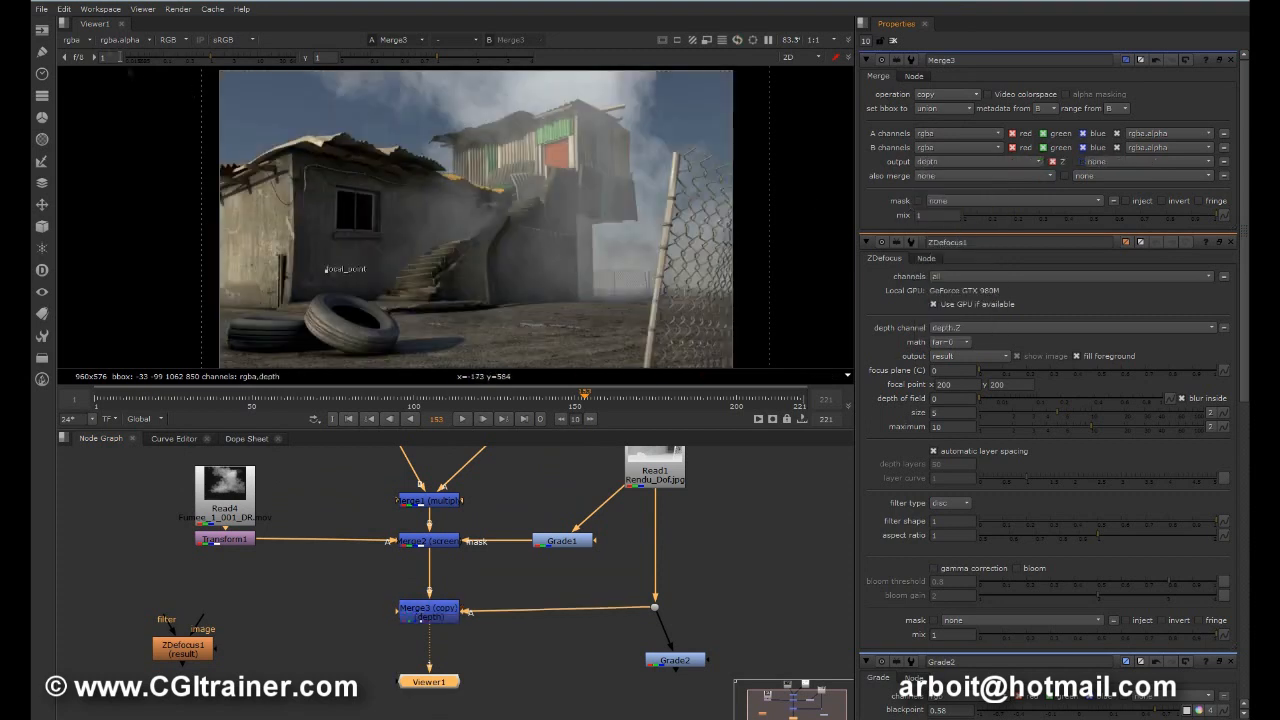
Step: Check the depth channel of Merge3 in the viewer, realign the node, and return the display to rgba
click(70, 41)
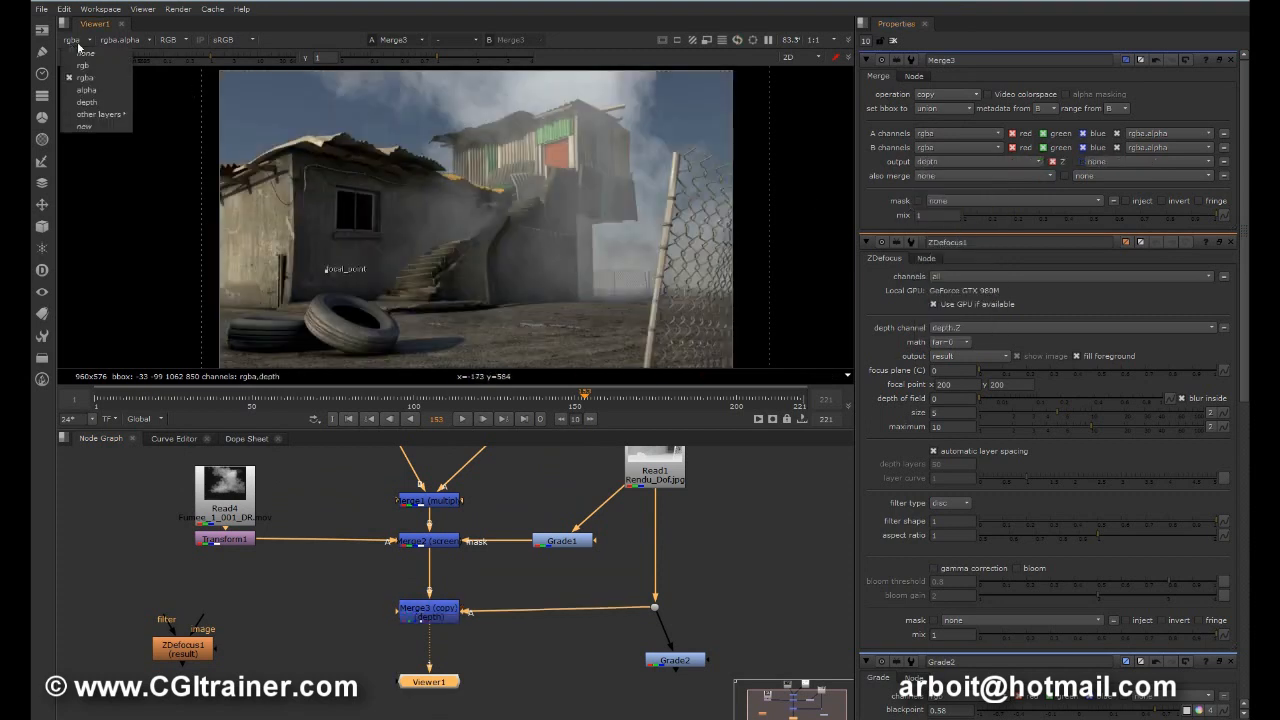
click(87, 100)
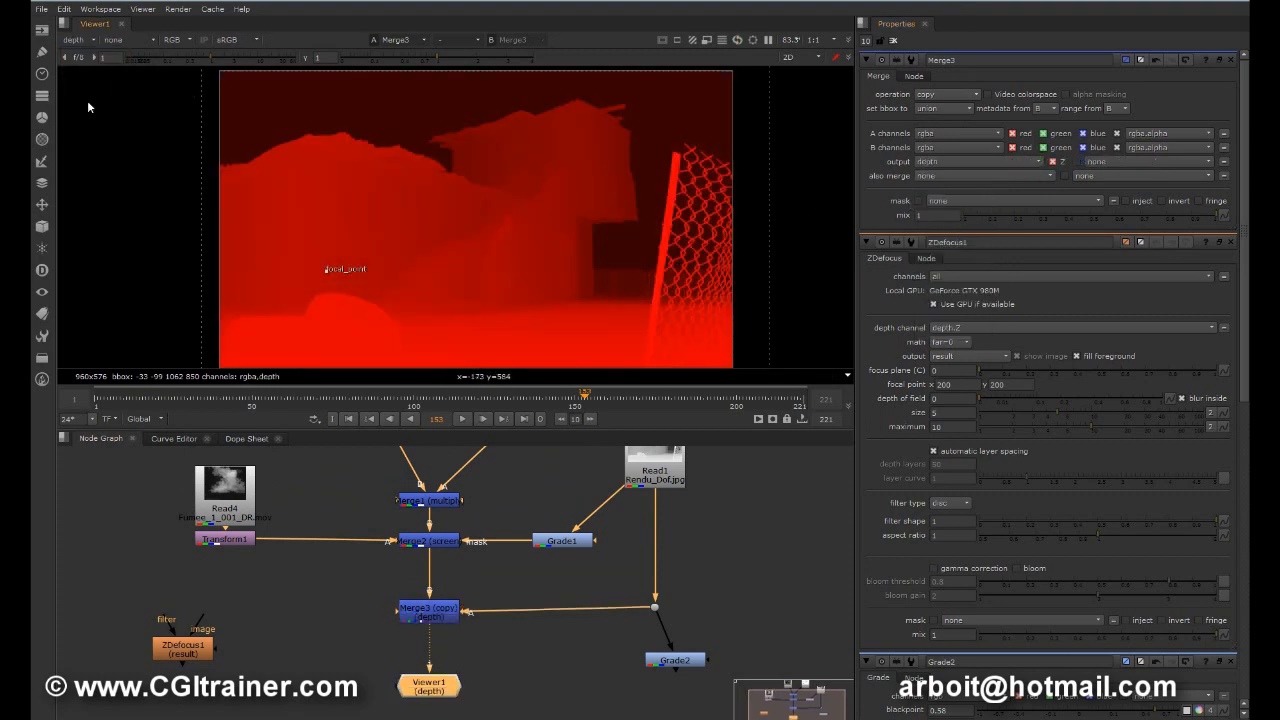
click(661, 470)
drag(420, 622, 420, 612)
click(77, 40)
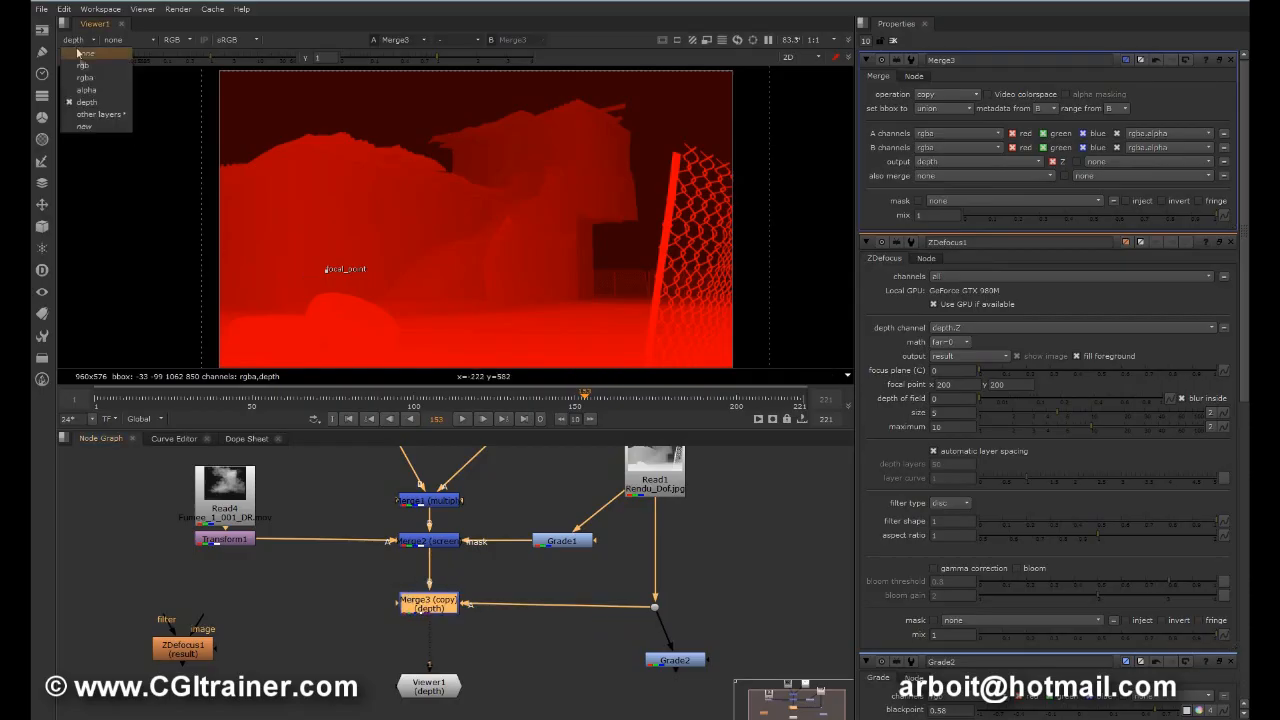
click(85, 77)
Step: Insert ZDefocus1 between Merge3 and Viewer1, using depth.Z as its depth channel, and place Grade2 under the Dot
drag(679, 667, 655, 667)
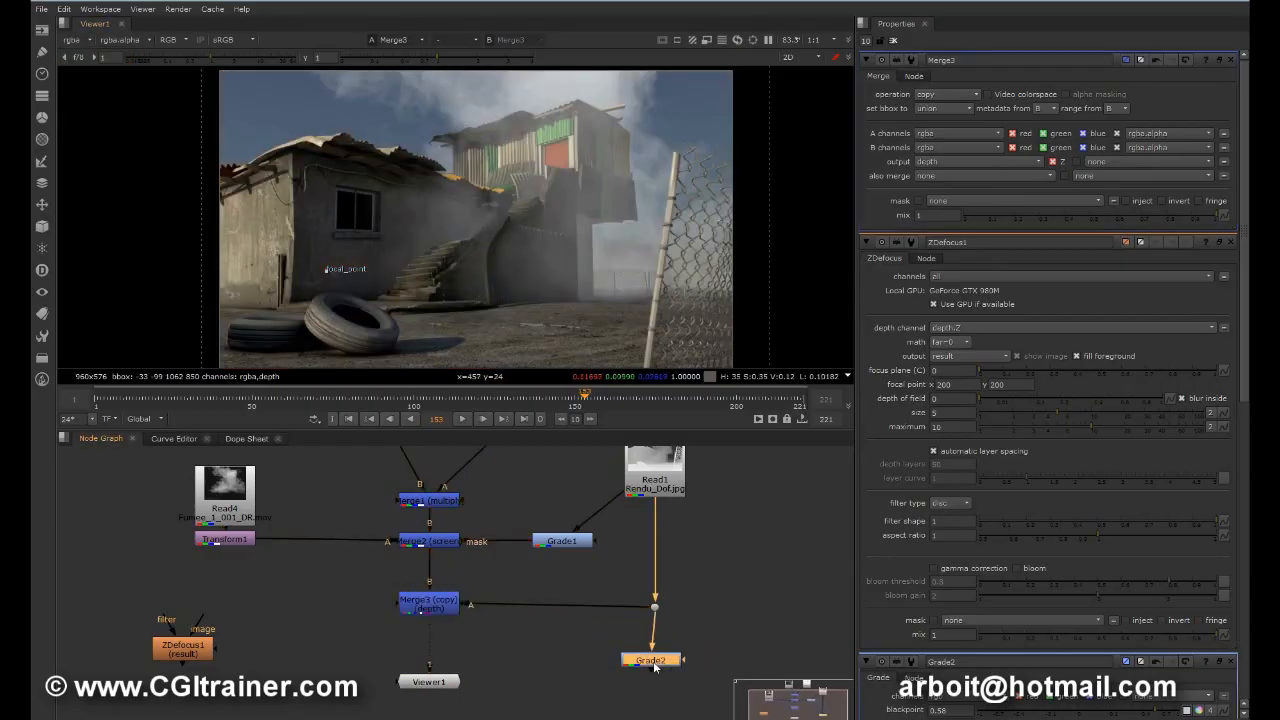
drag(192, 654, 439, 646)
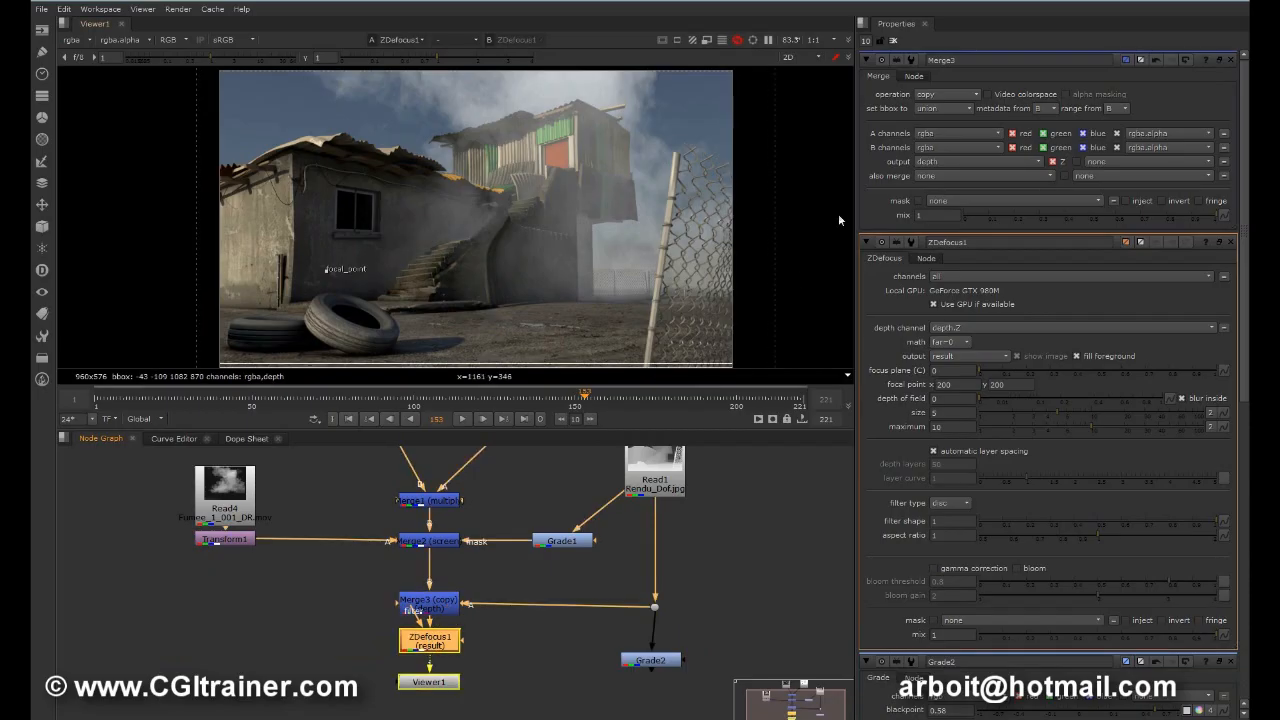
double_click(416, 646)
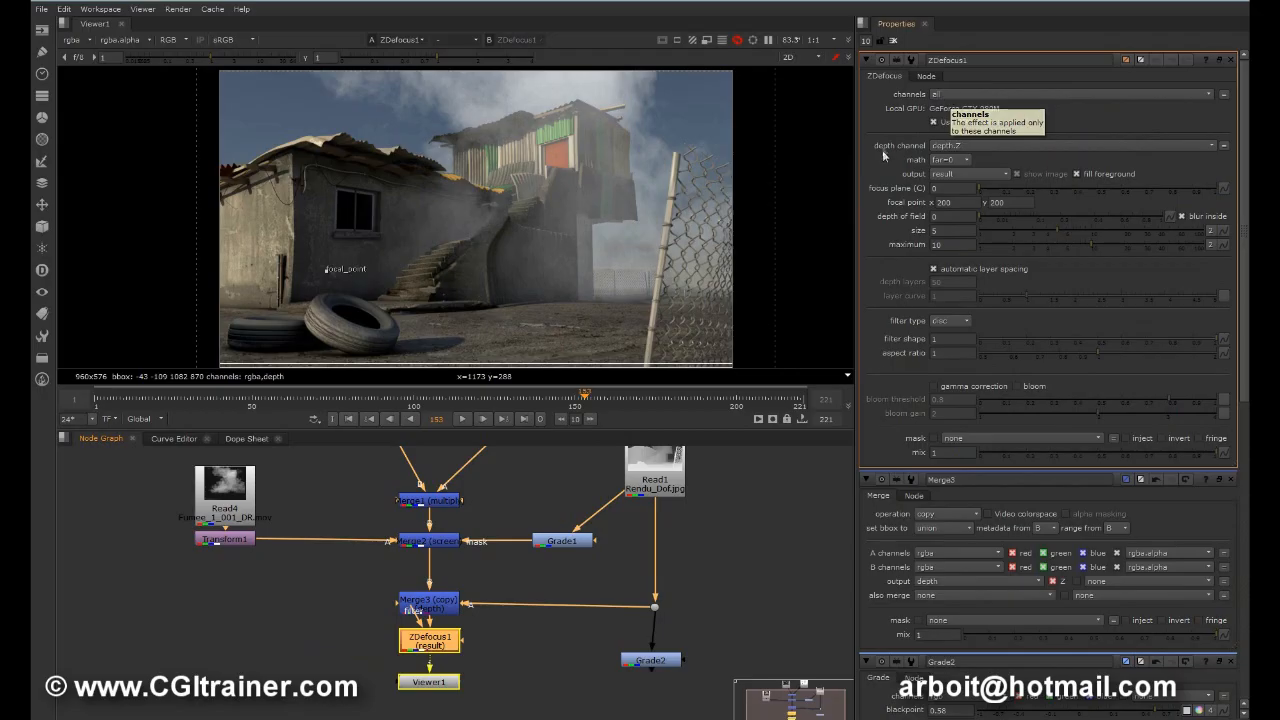
click(957, 143)
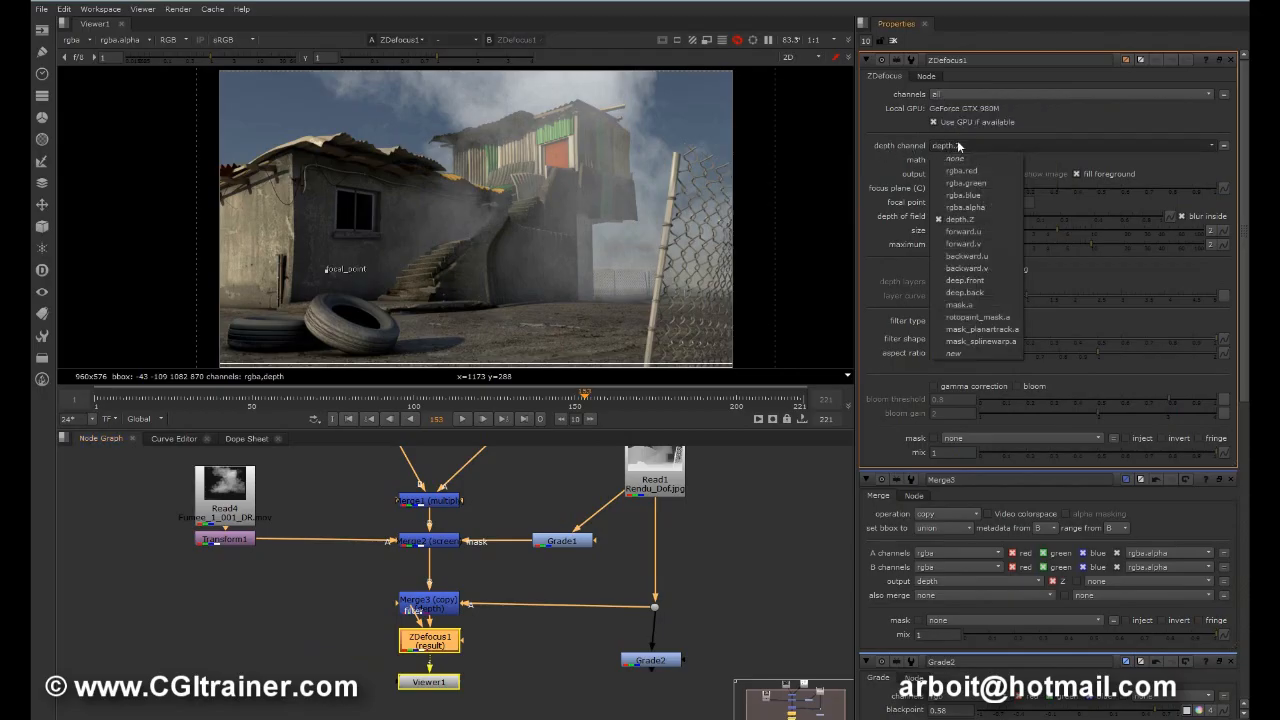
click(953, 219)
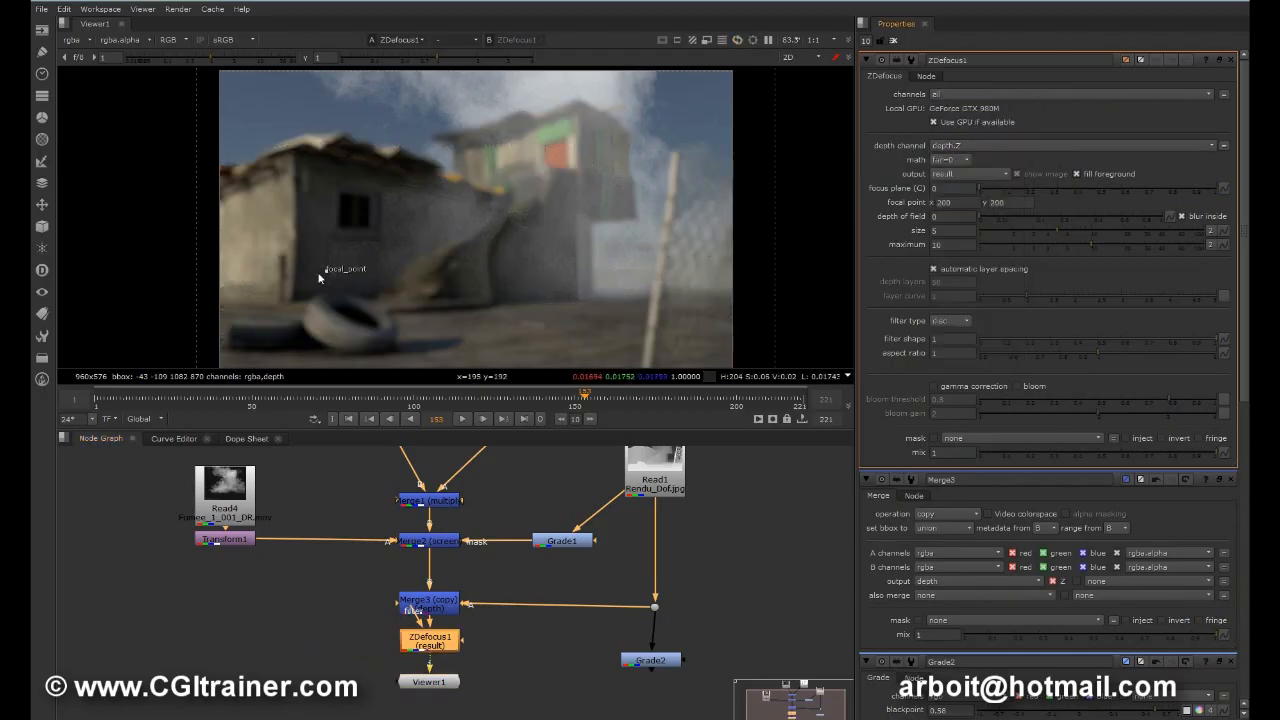
Step: Try the ZDefocus1 focal point on the upper building and the staircase, leaving it at about x 617, y 356
drag(323, 271, 561, 168)
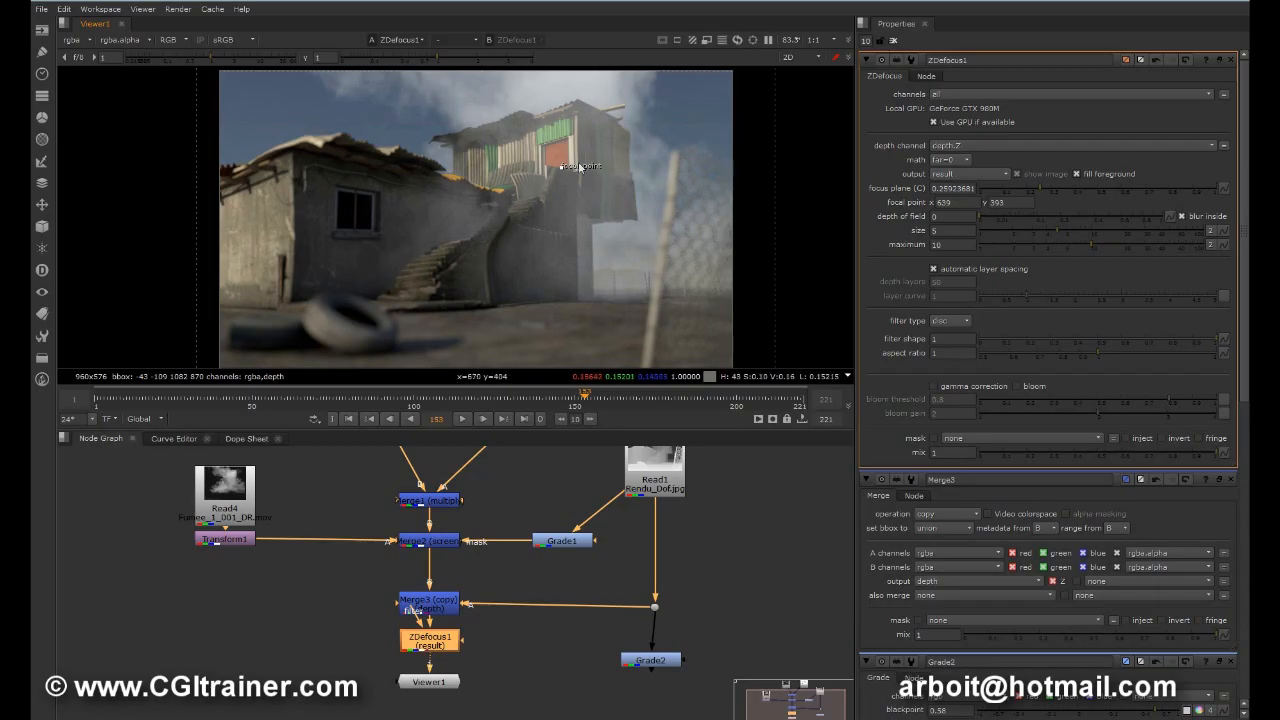
drag(562, 166, 483, 243)
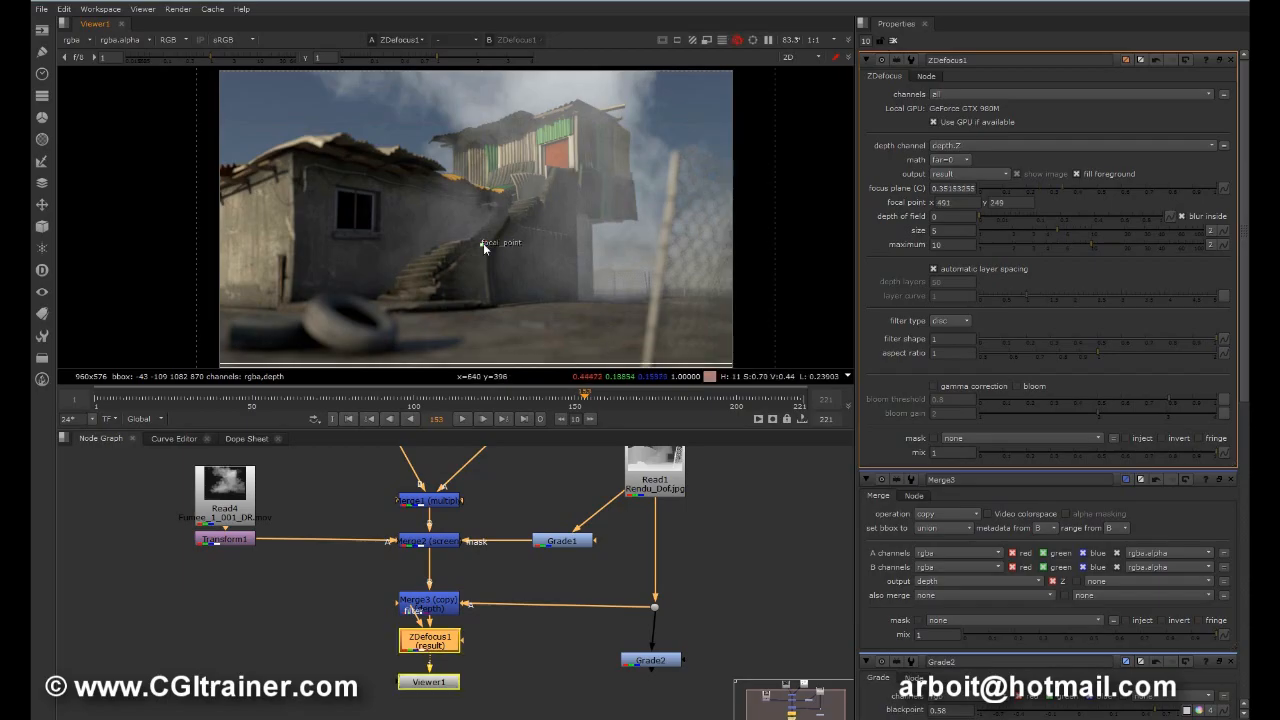
drag(483, 243, 548, 186)
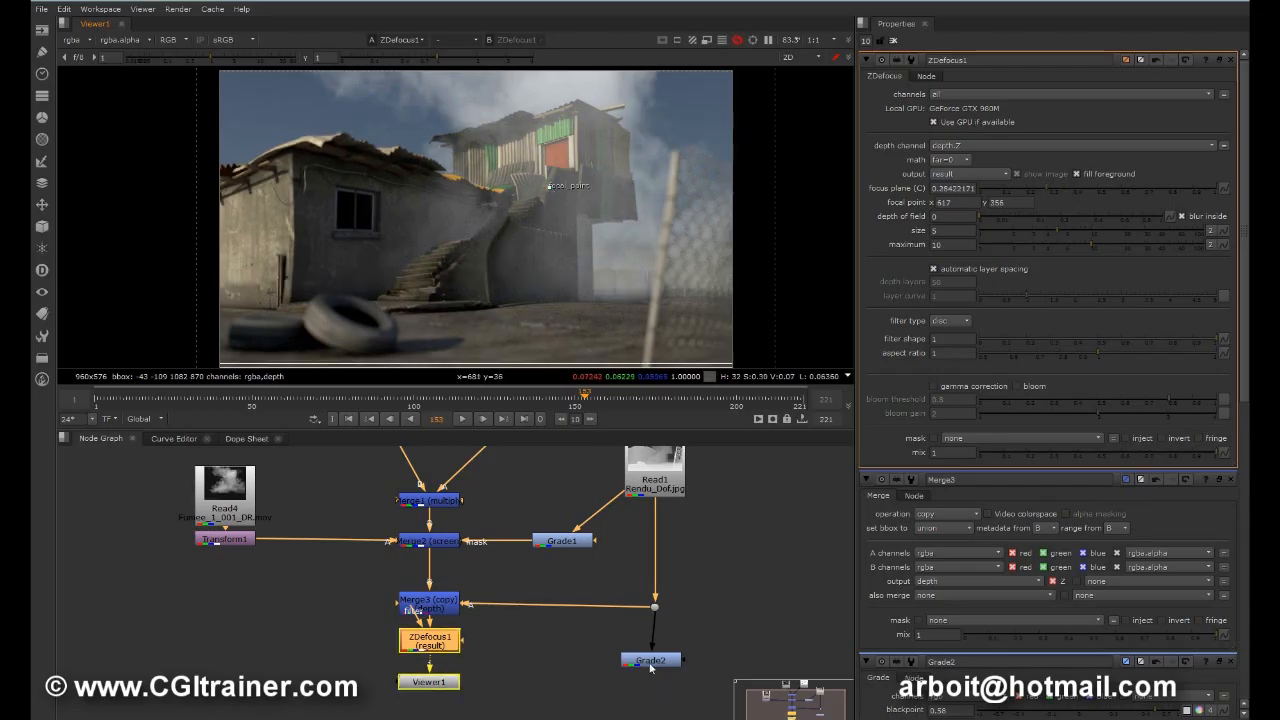
Step: Space out Viewer1 and ZDefocus1 below Merge3, align Grade2 under the Dot, and select ZDefocus1
drag(650, 668, 669, 663)
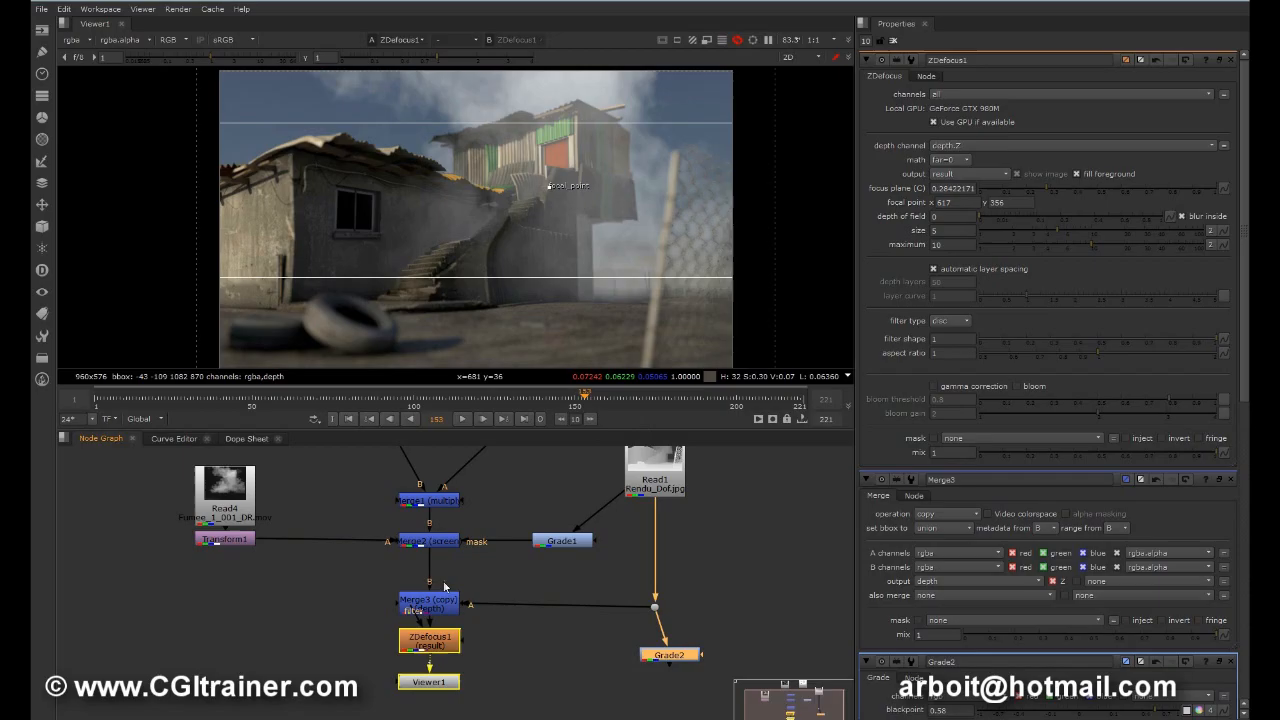
drag(438, 645, 437, 702)
middle_drag(555, 655, 523, 623)
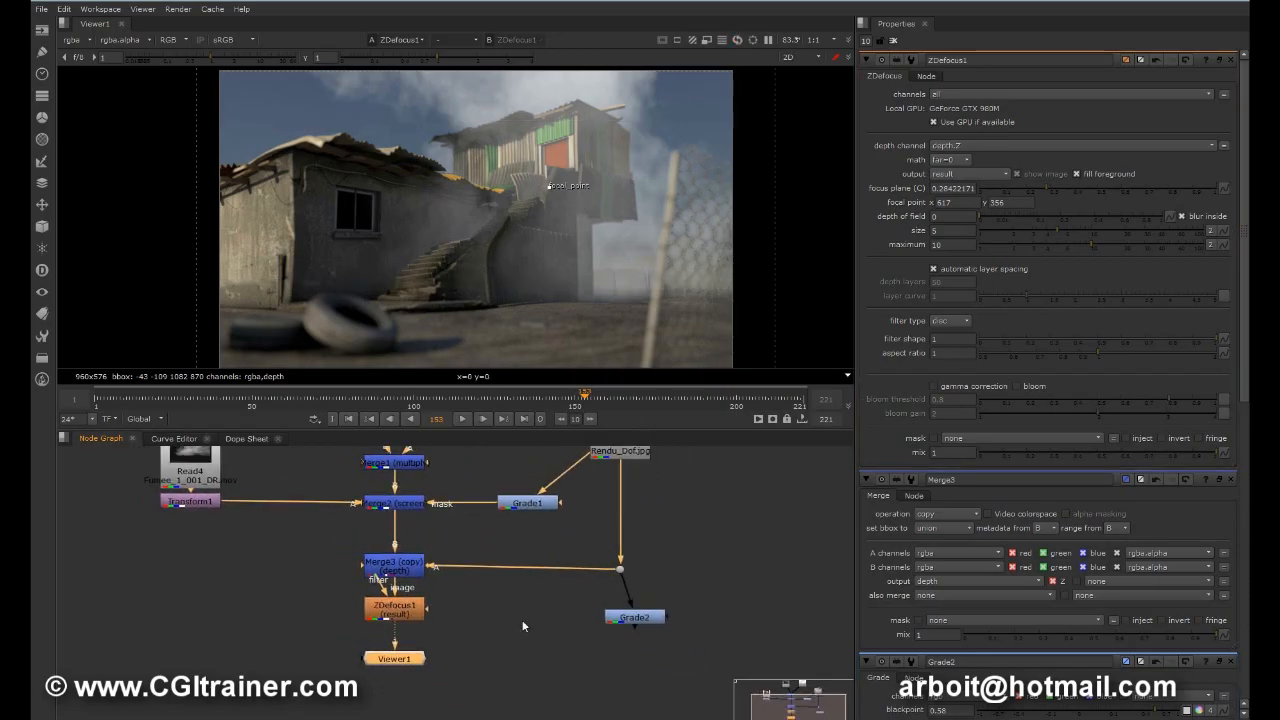
drag(404, 603, 403, 620)
drag(641, 618, 631, 624)
click(411, 624)
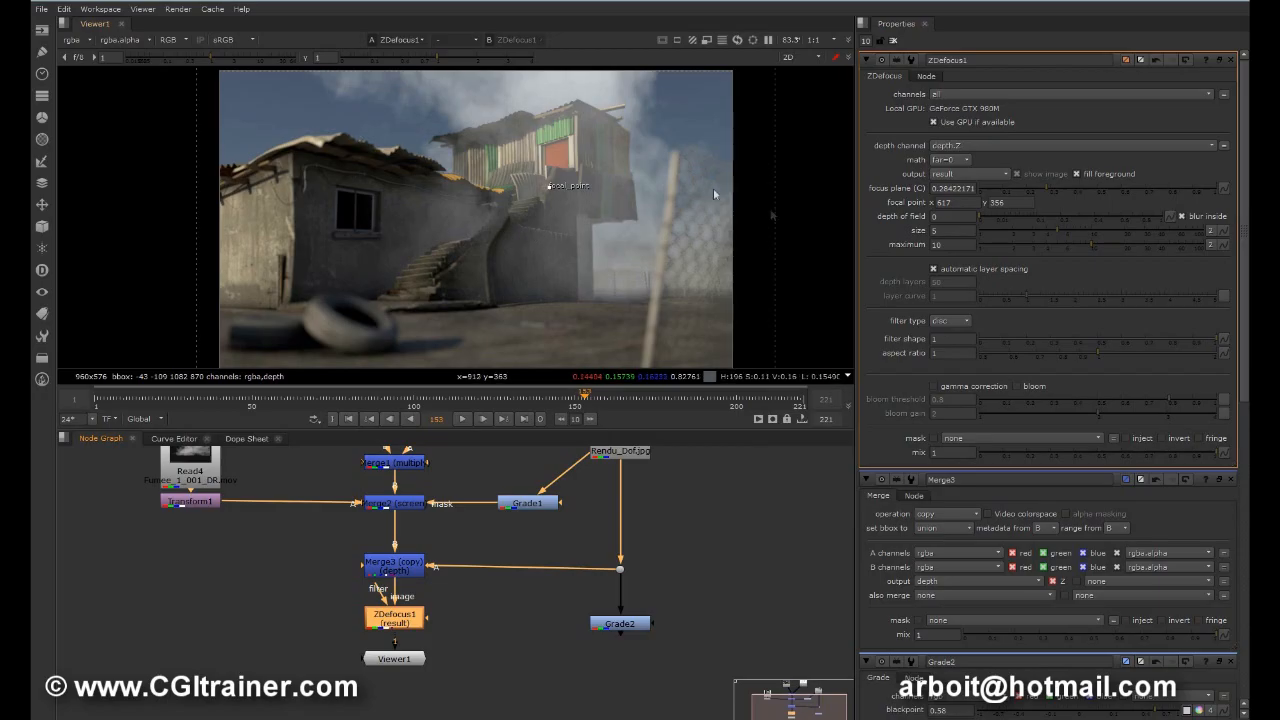
Step: Switch the ZDefocus1 output to focal plane setup and set the focus plane to 0.32
click(950, 175)
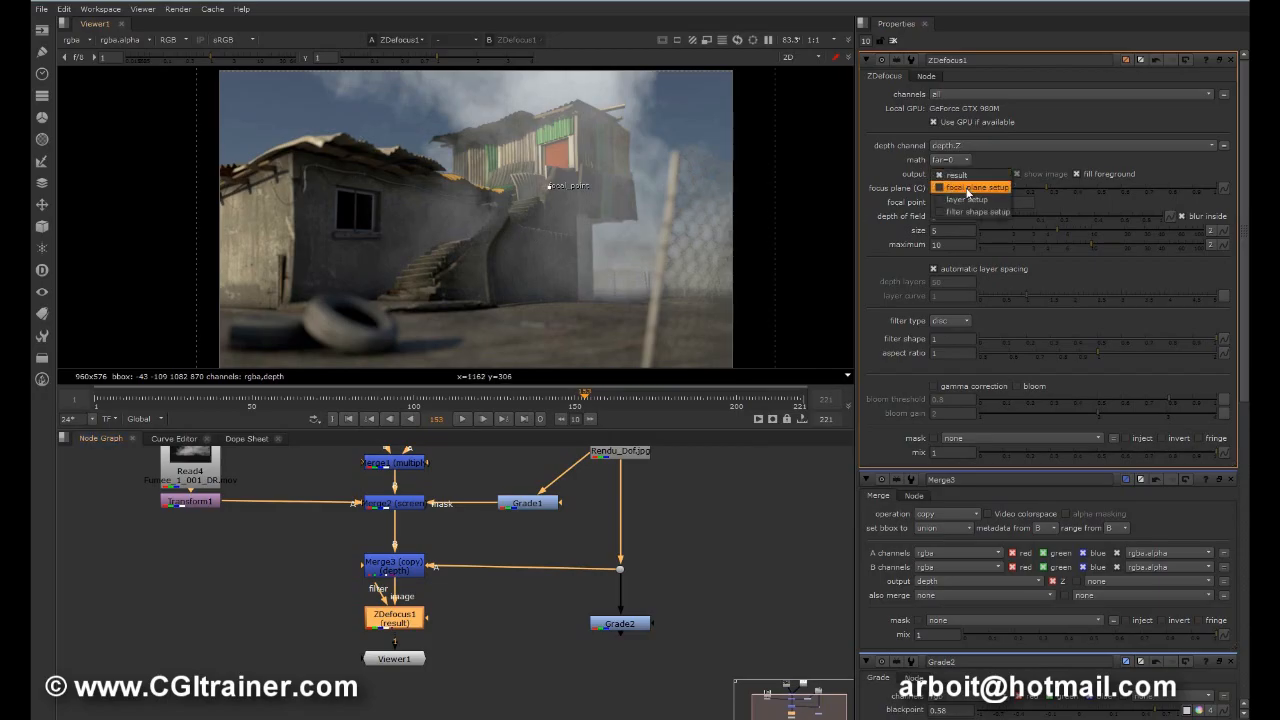
click(991, 187)
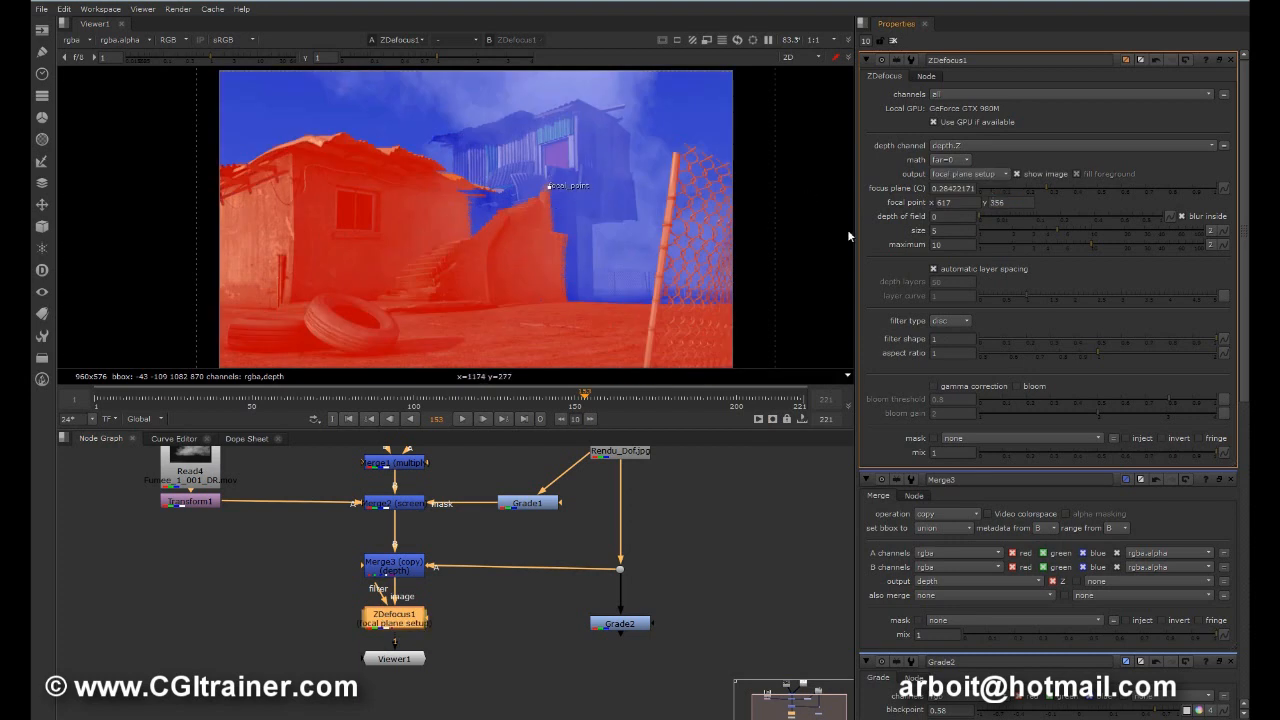
mouse_move(1048, 185)
mouse_down()
mouse_move(1073, 185)
mouse_move(990, 201)
mouse_move(1075, 197)
mouse_move(1002, 203)
mouse_move(1055, 201)
mouse_up()
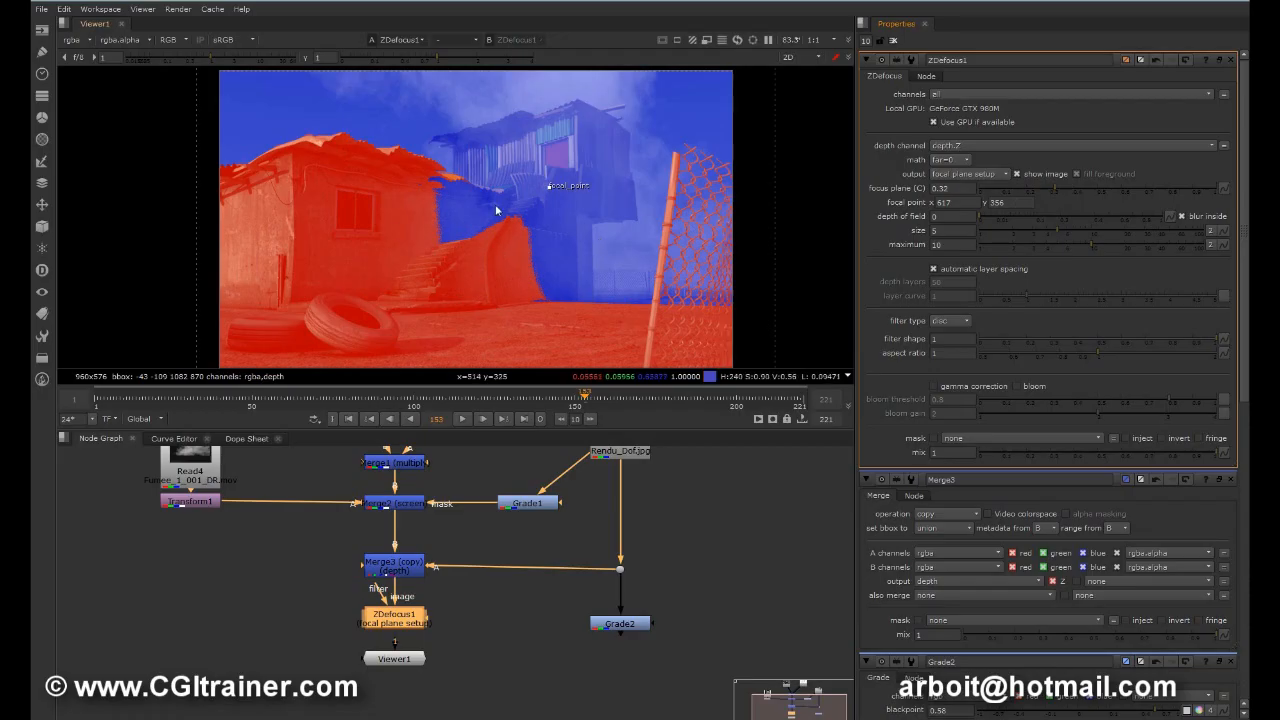
Step: Nudge the Read1 depth-pass node slightly upward in the node graph
middle_drag(593, 463, 575, 540)
drag(608, 484, 607, 474)
middle_drag(530, 578, 519, 510)
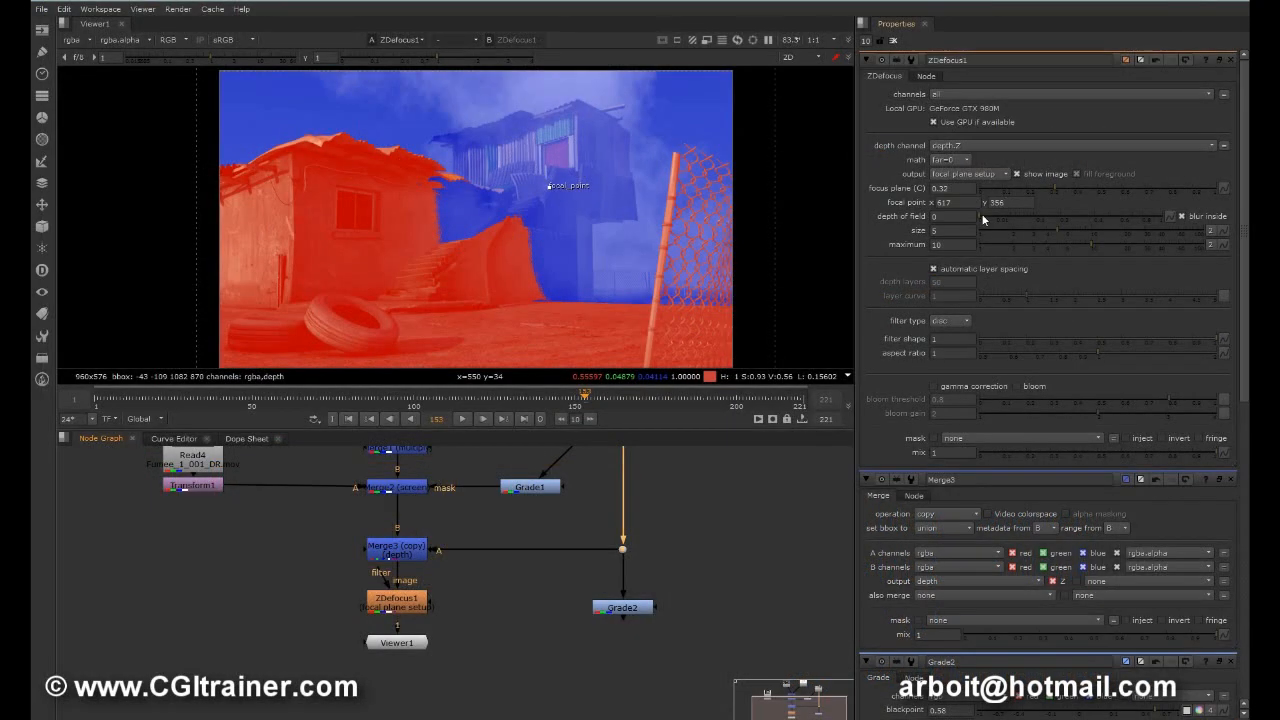
Step: Set ZDefocus1's depth of field to about 0.42
drag(983, 219, 1097, 224)
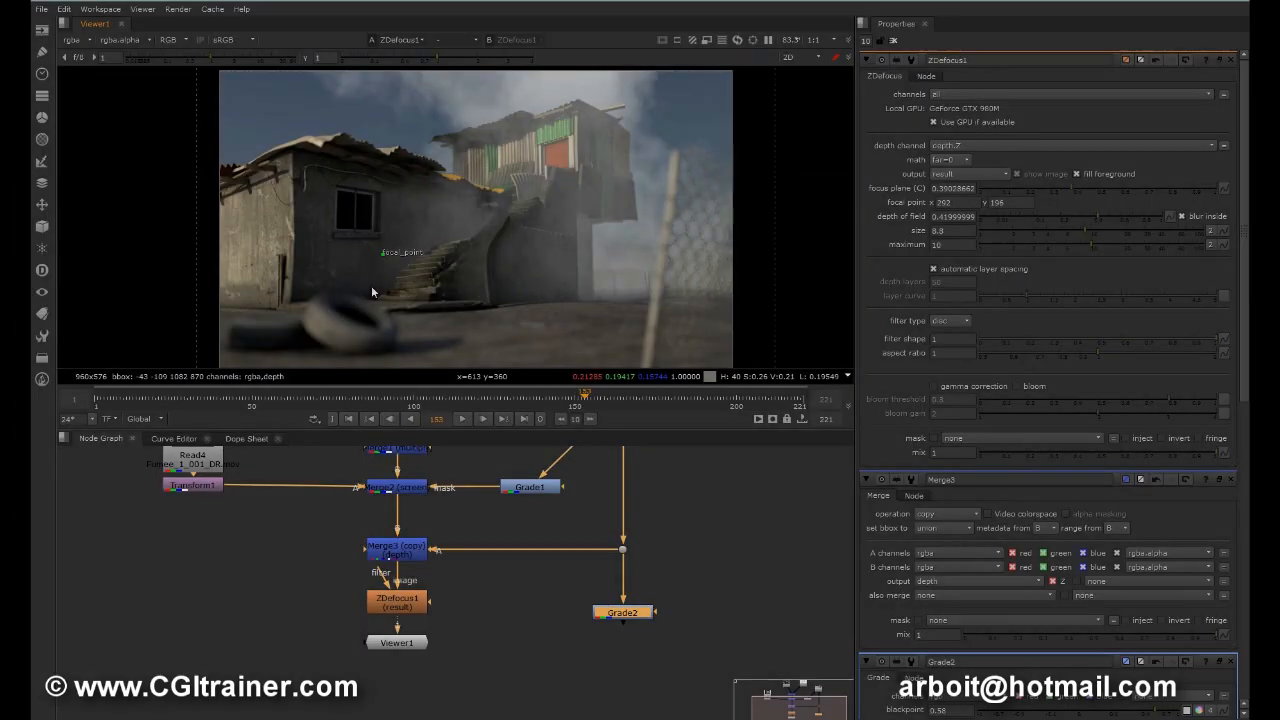
Step: Try the focal point on the tire and hut wall, settle it at about x 597, y 326, and hide the viewer overlays
drag(371, 285, 351, 331)
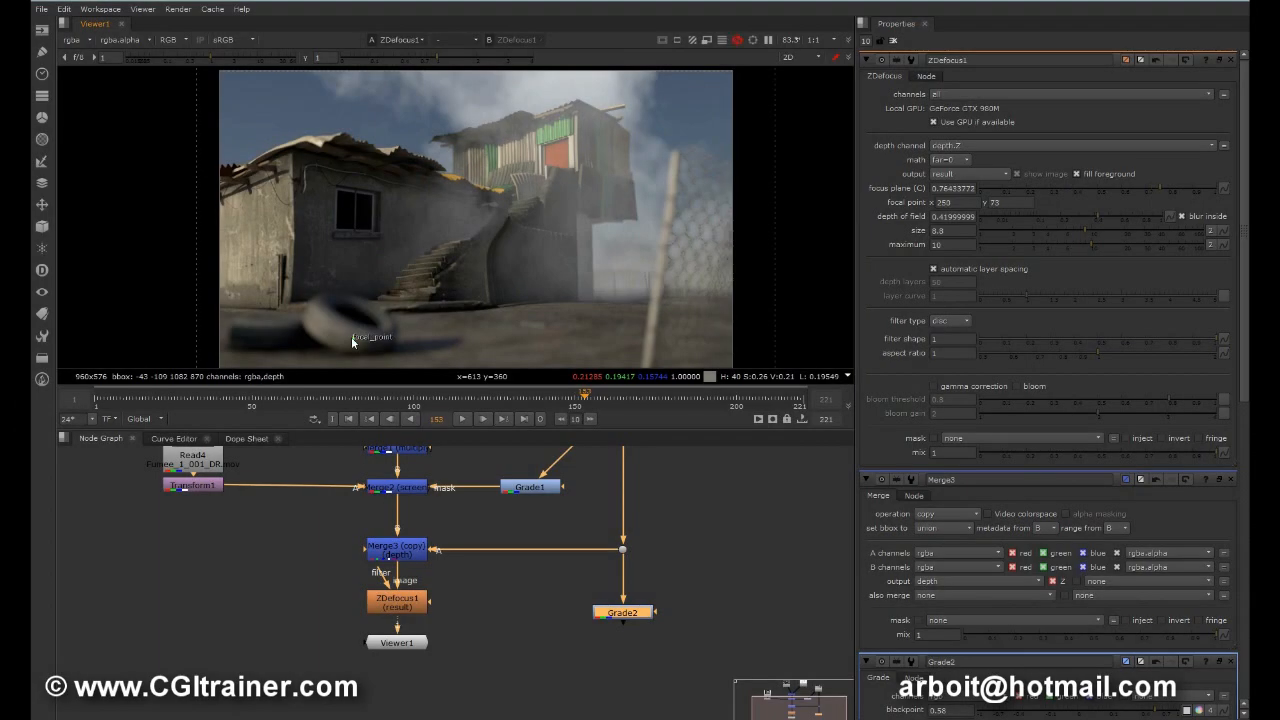
drag(351, 336, 285, 241)
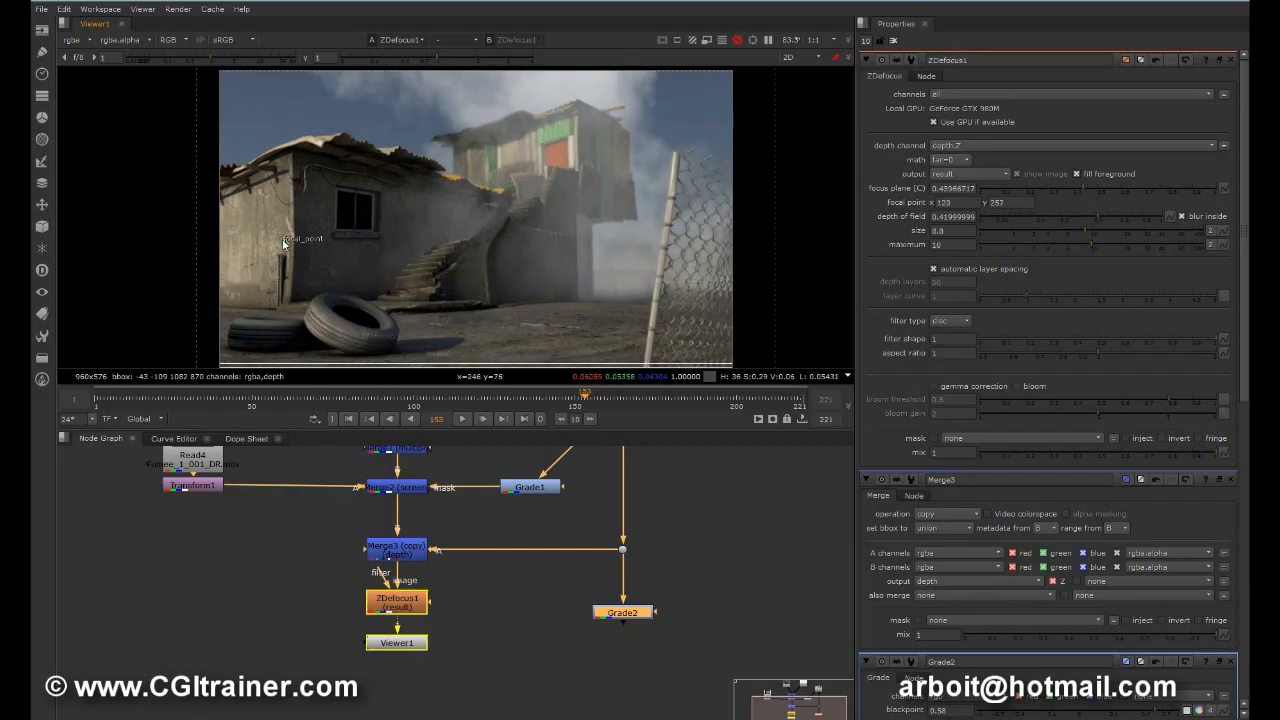
drag(285, 241, 533, 232)
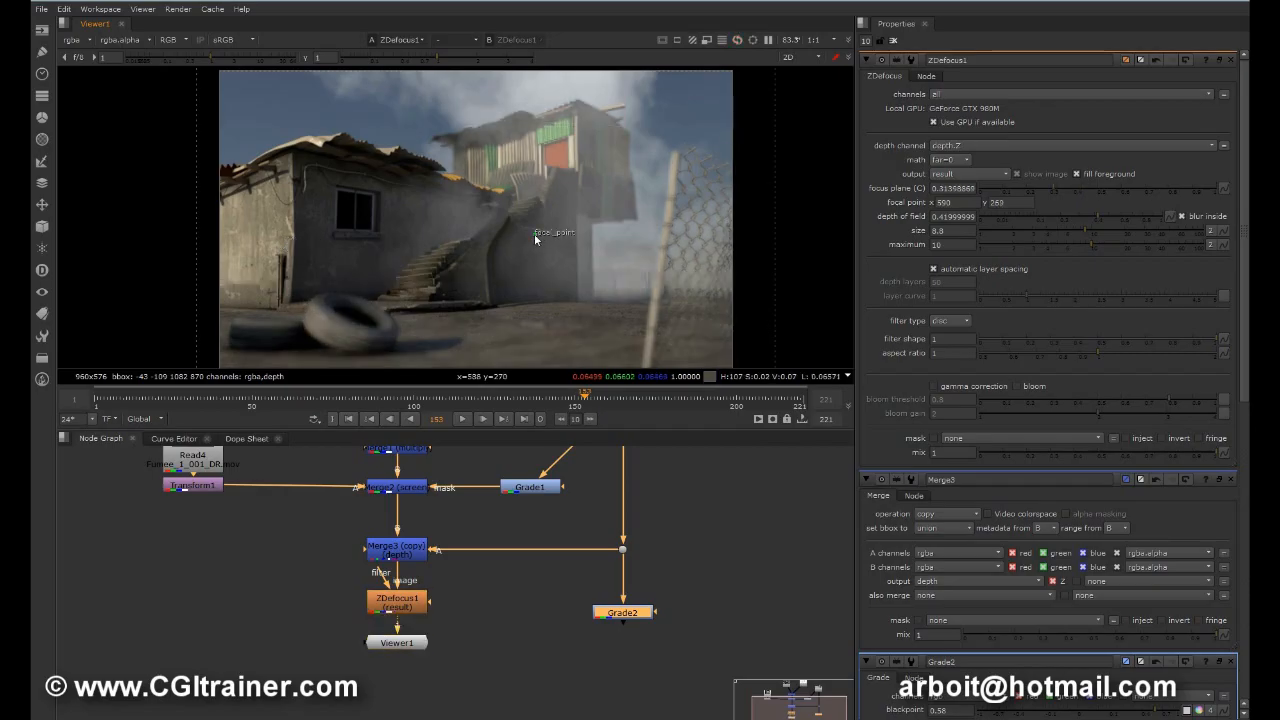
drag(534, 233, 540, 201)
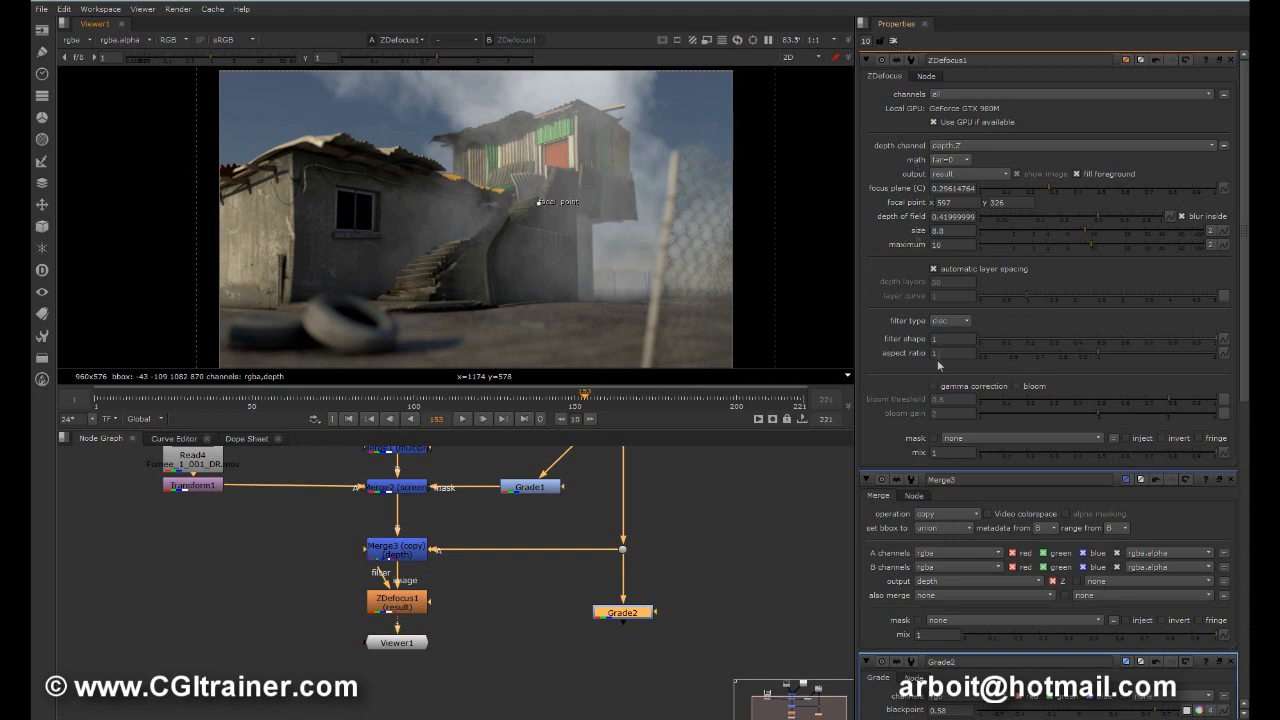
key(o)
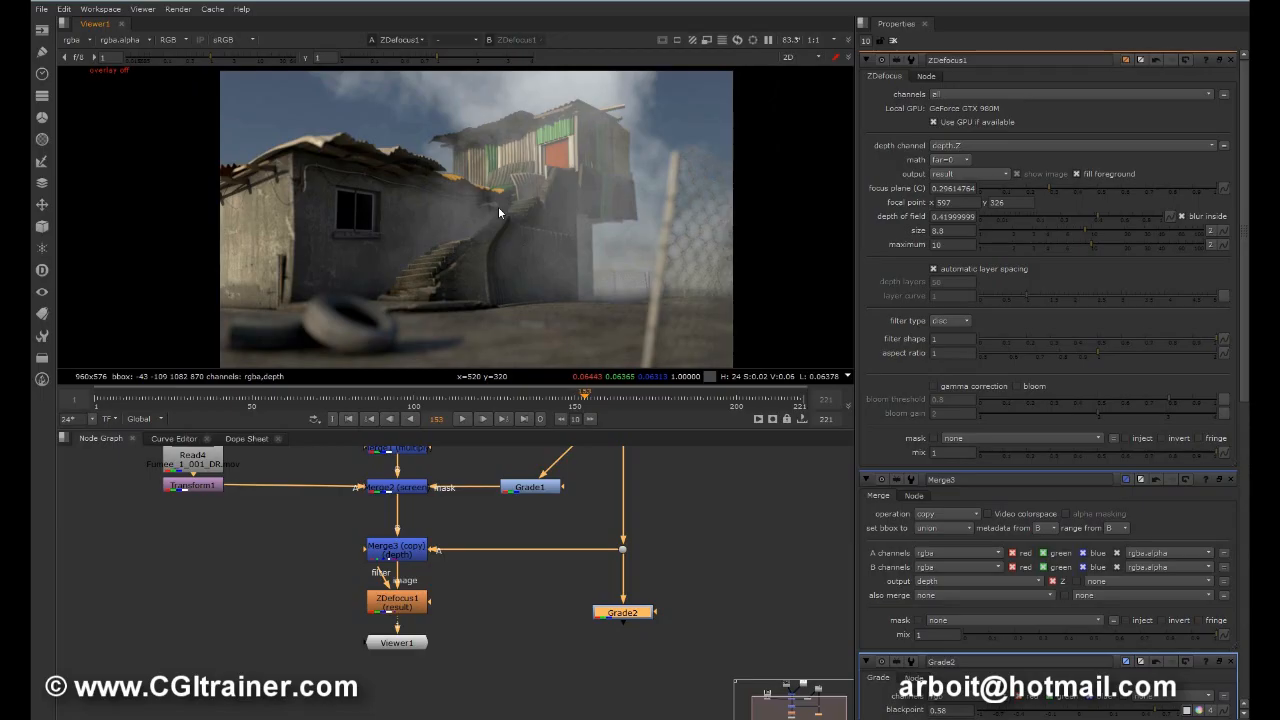